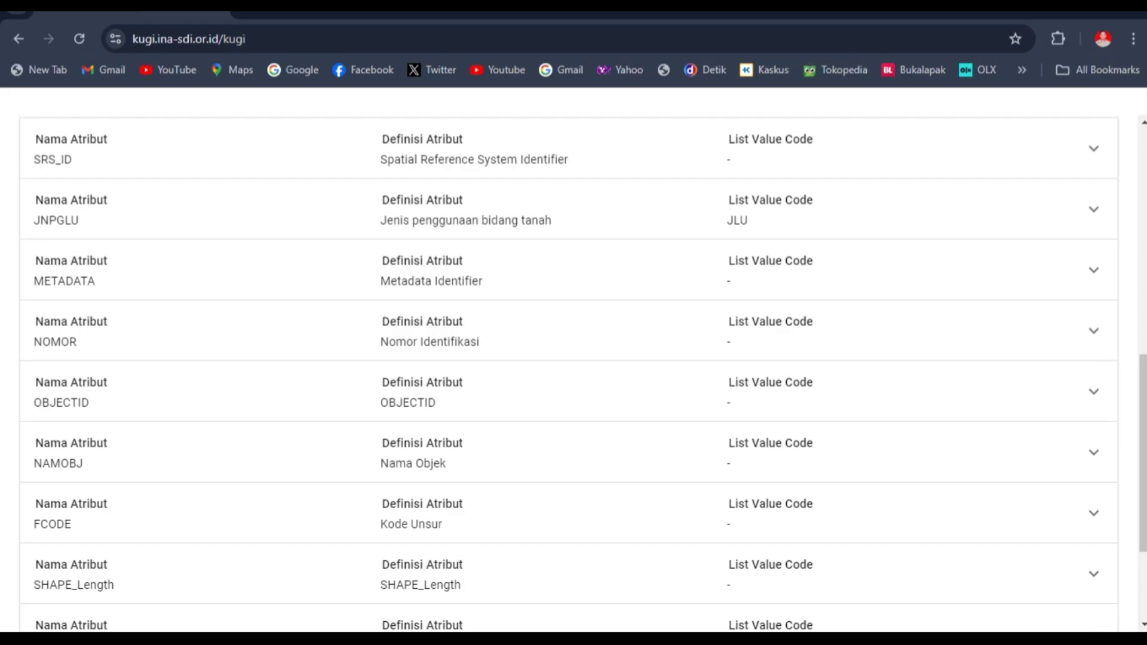
# Step: Examine the JNPGLU attribute's list values and the other attributes under Property Type in the KUGI catalogue
pyautogui.click(1094, 210)
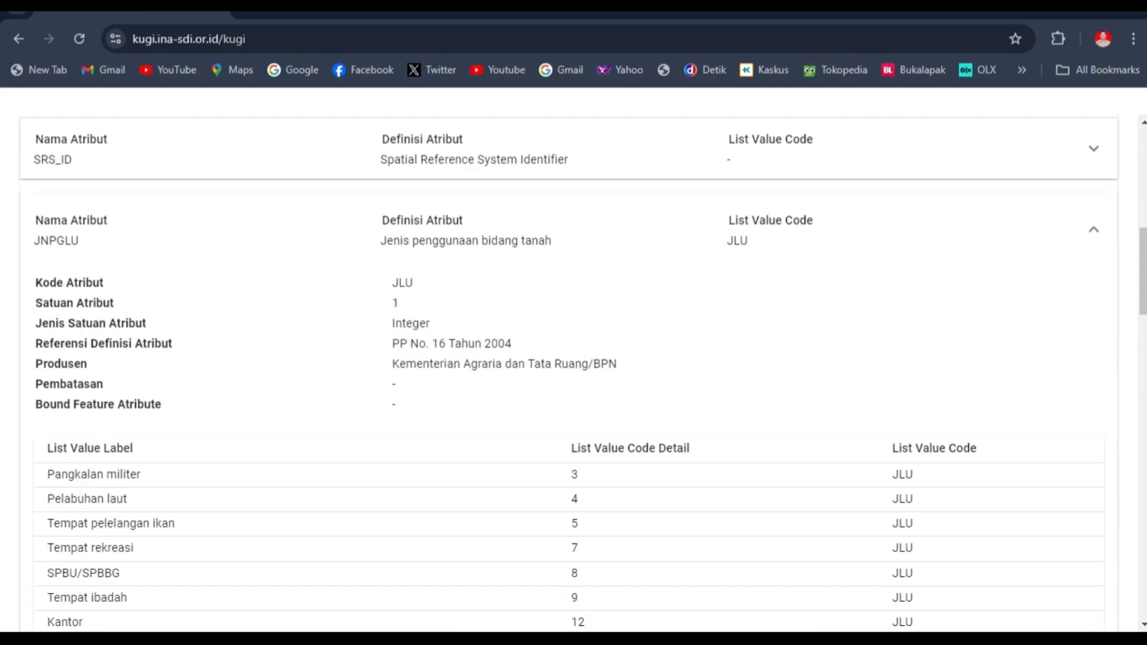
pyautogui.click(1093, 212)
pyautogui.scroll(-1, 1093, 212)
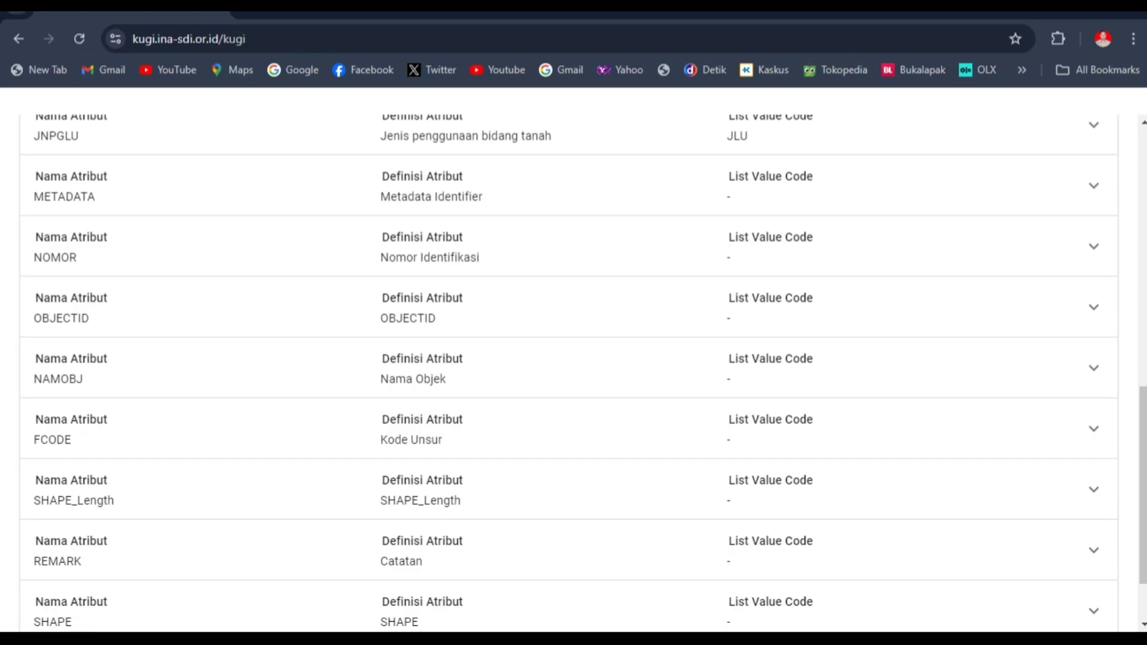
pyautogui.scroll(-2, 574, 371)
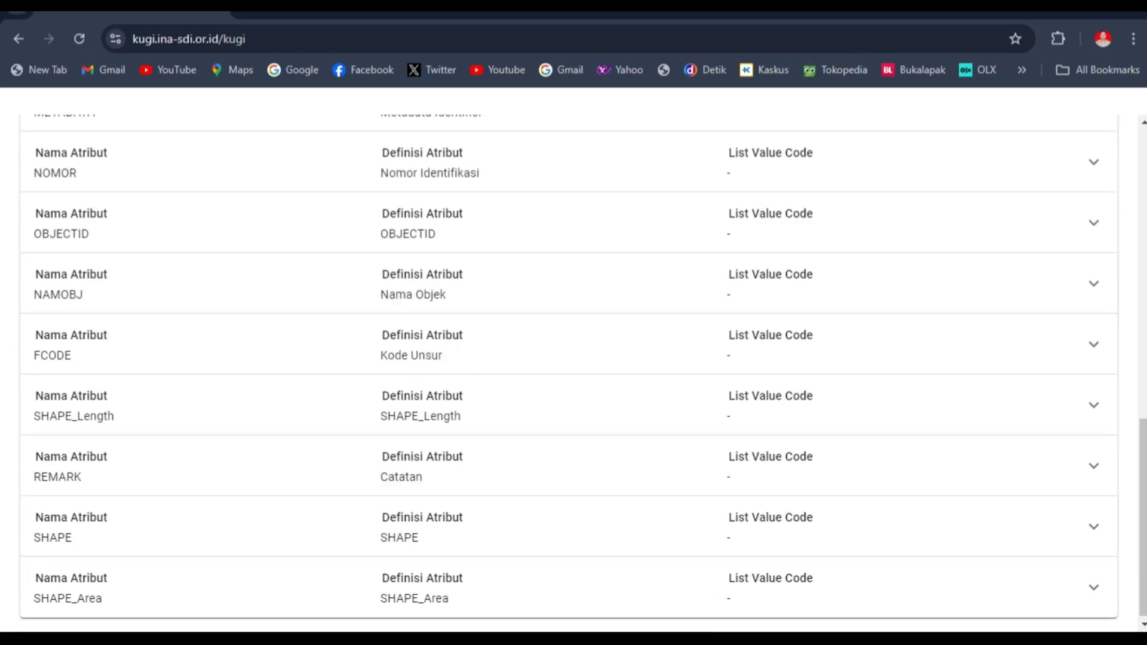
pyautogui.scroll(-1, 569, 370)
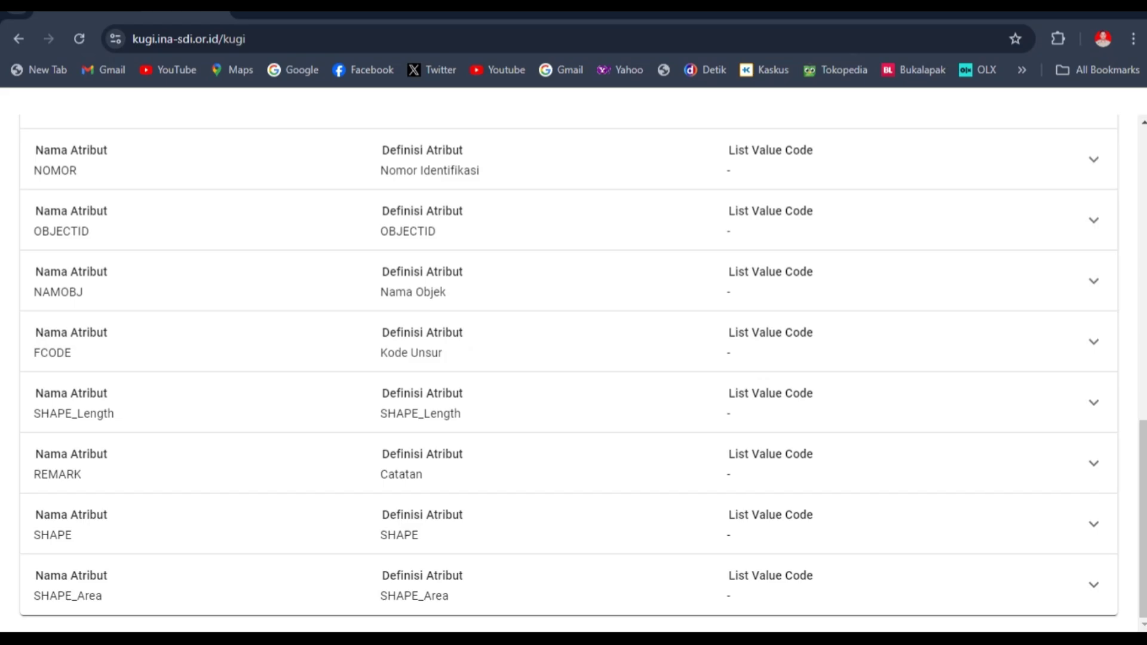
pyautogui.scroll(2, 574, 370)
pyautogui.scroll(10, 574, 359)
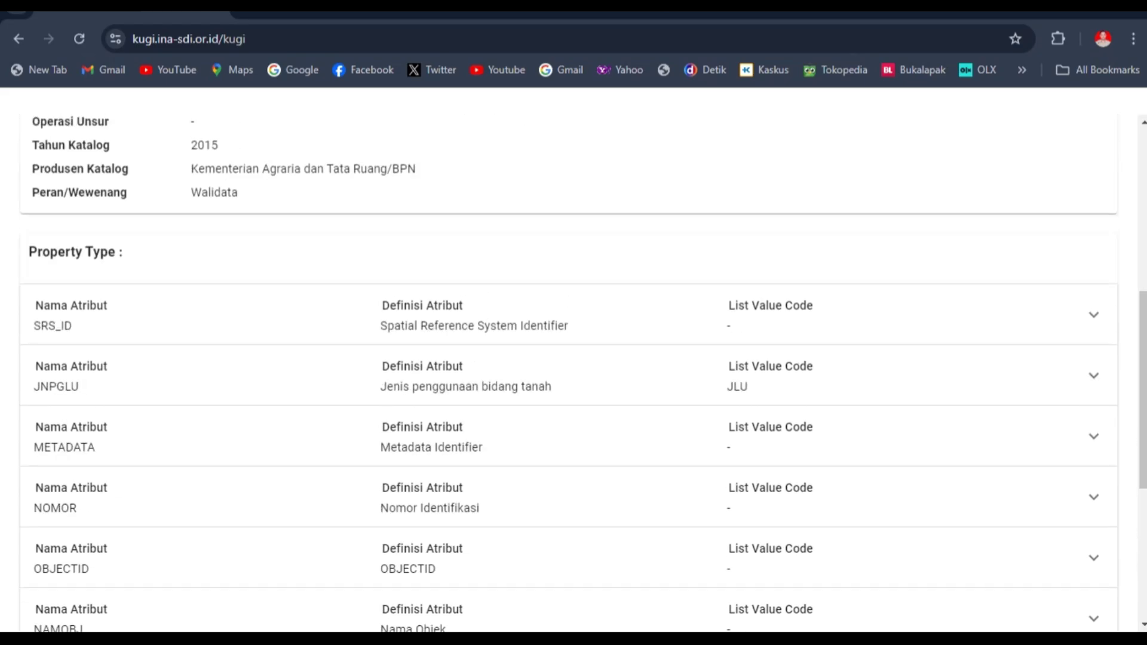
pyautogui.scroll(1, 574, 371)
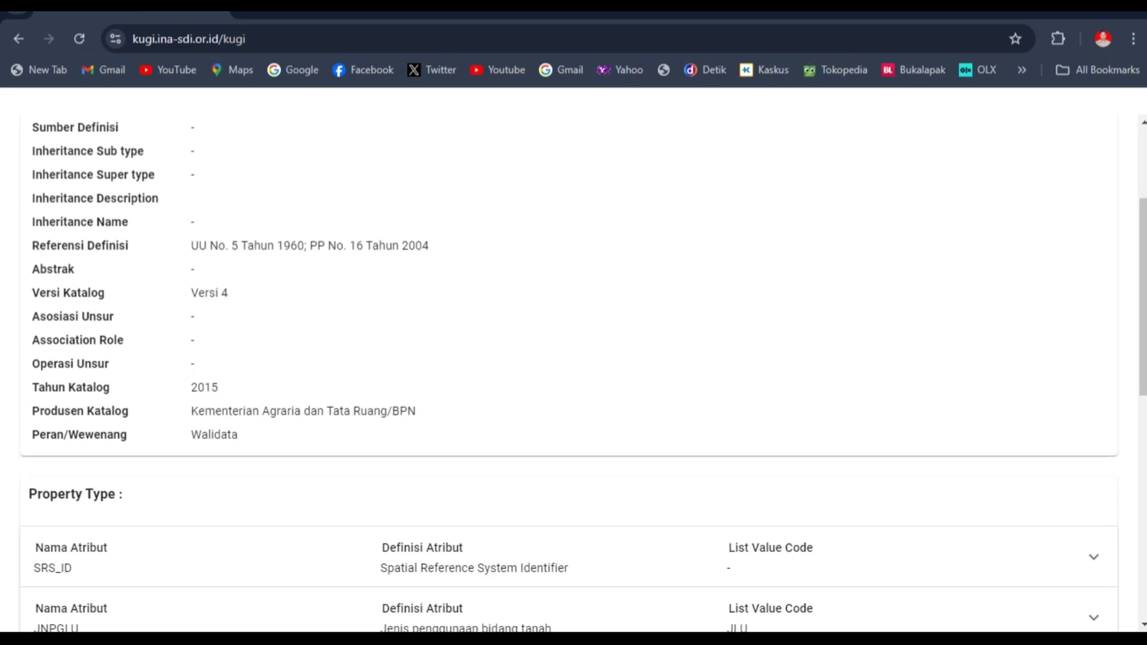
pyautogui.scroll(-4, 574, 370)
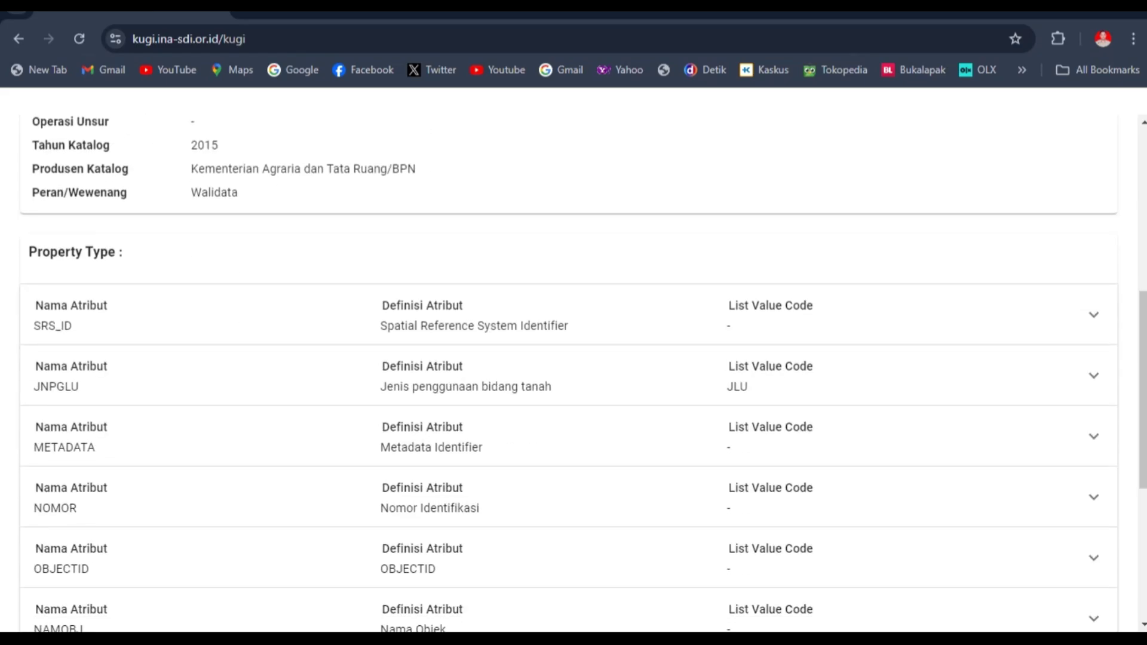
# Step: Expand the NAMOBJ attribute and examine its attribute code, unit type and reference details
pyautogui.scroll(-3, 574, 370)
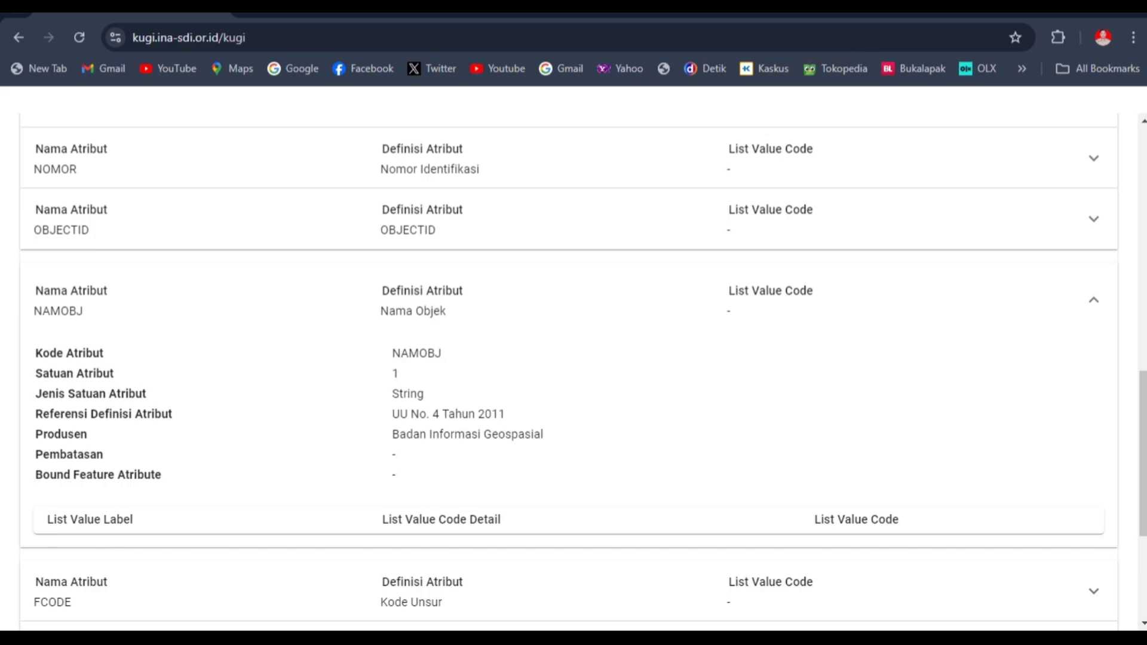
pyautogui.moveTo(35, 353); pyautogui.dragTo(147, 394)
pyautogui.click(147, 394)
pyautogui.moveTo(391, 393); pyautogui.dragTo(425, 393)
pyautogui.click(424, 394)
pyautogui.scroll(-3, 424, 394)
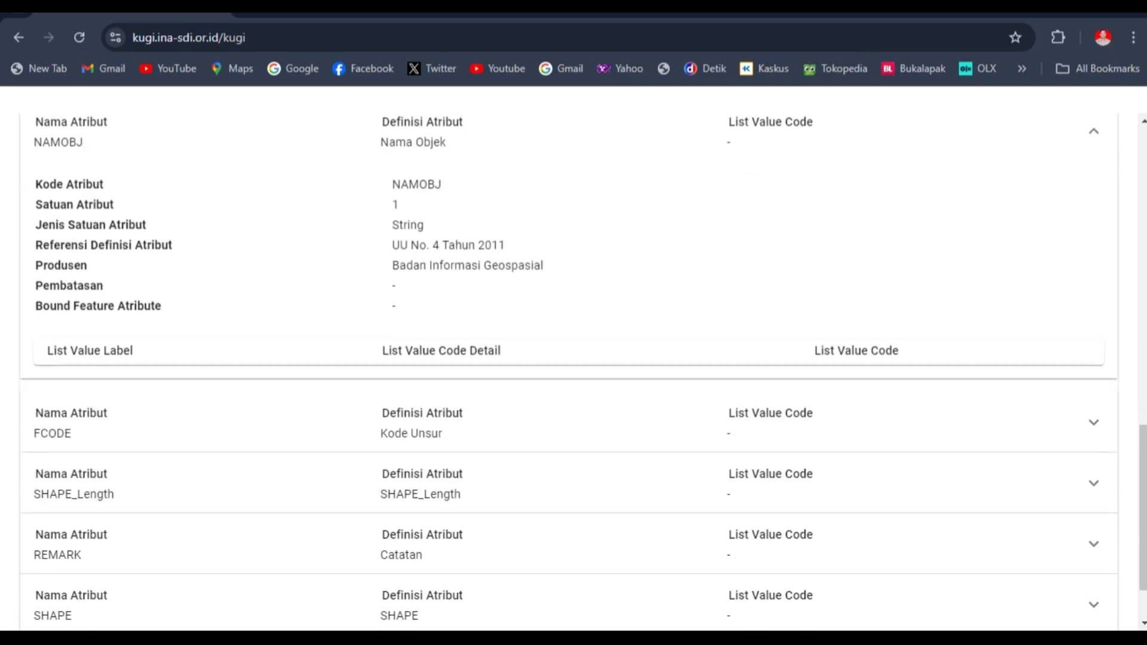
pyautogui.scroll(2, 424, 394)
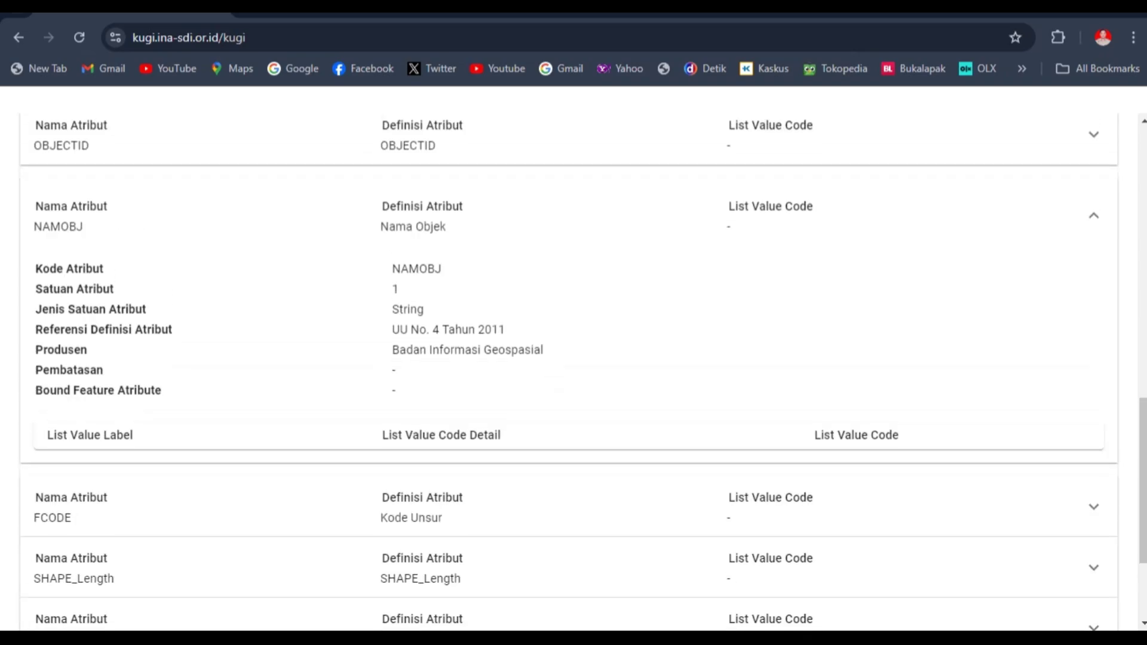
pyautogui.scroll(1, 574, 370)
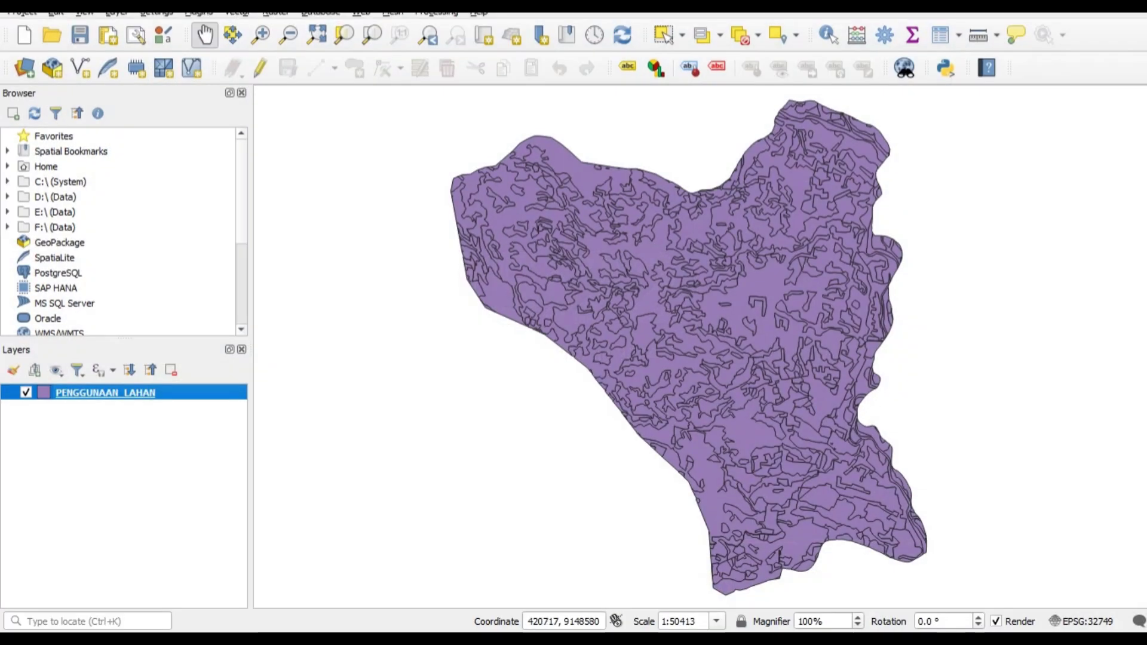
# Step: In QGIS, open the attribute table of the PENGGUNAAN_LAHAN layer and enable editing
pyautogui.rightClick(129, 392)
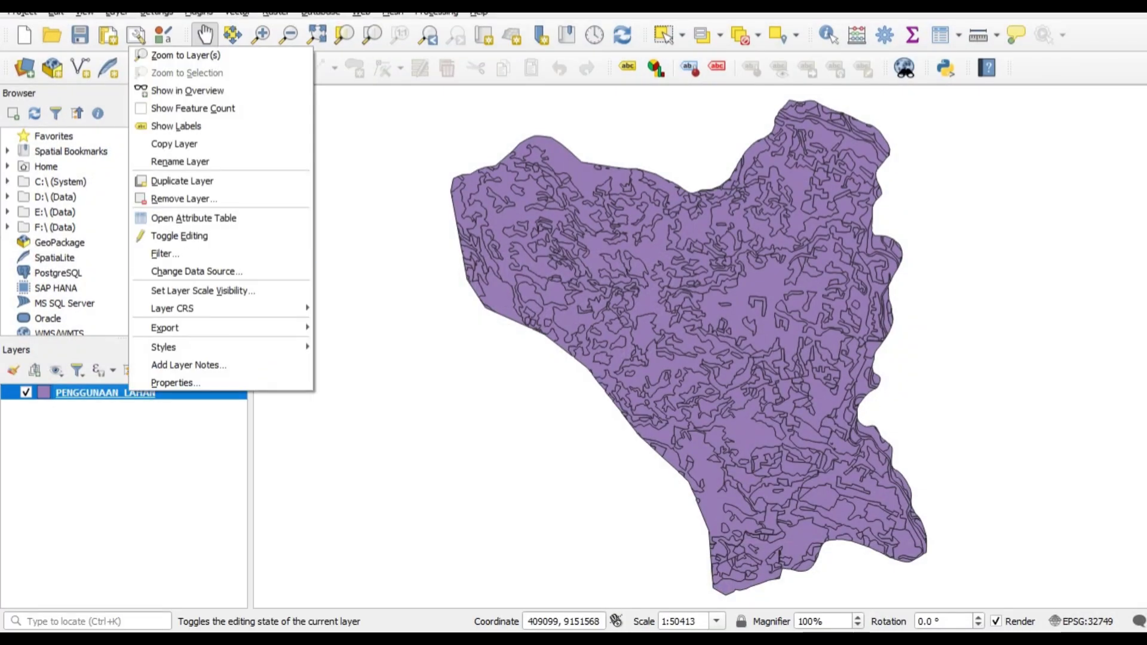
pyautogui.click(195, 218)
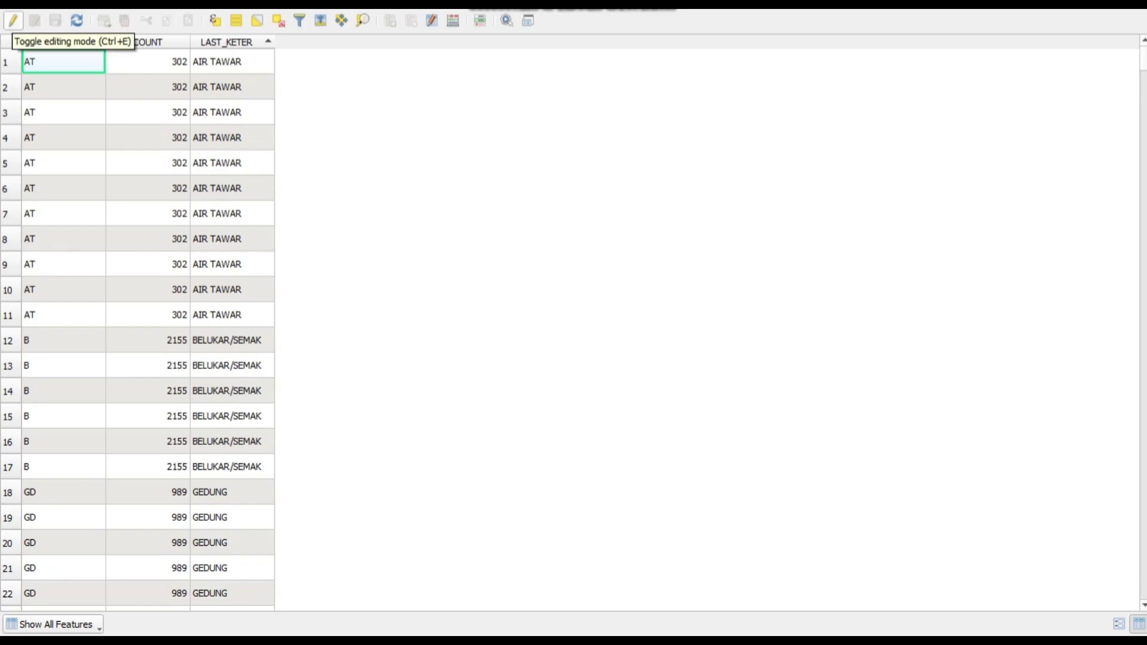
pyautogui.click(12, 21)
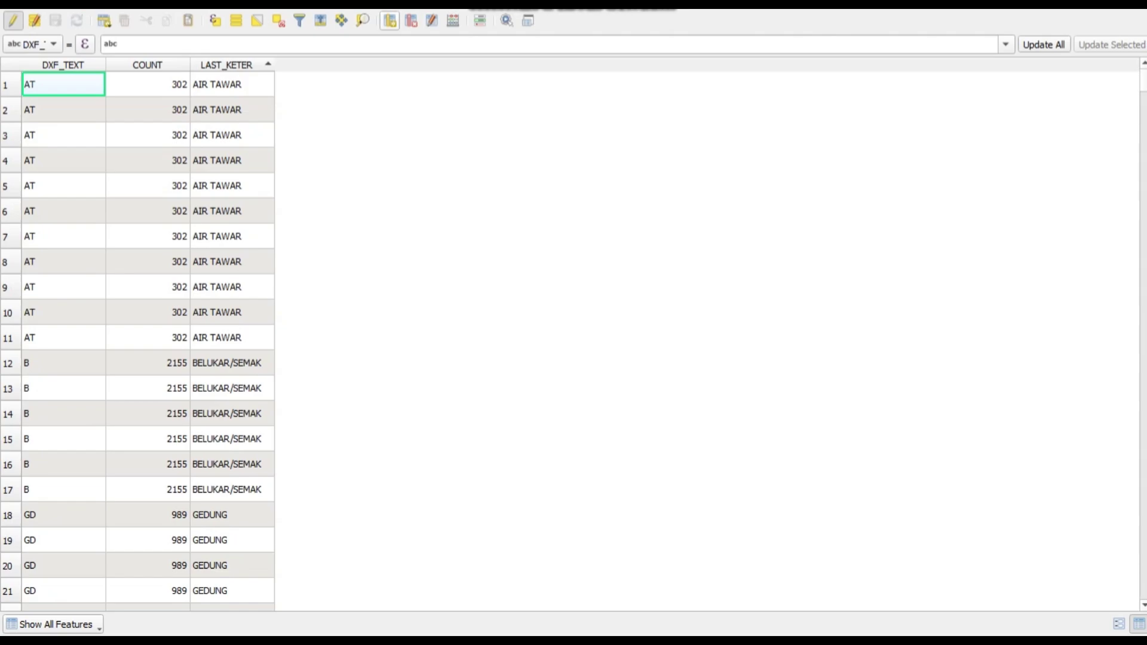
# Step: Add a Text (string) field named NAMOBJ and sort the table by it in descending order
pyautogui.click(389, 20)
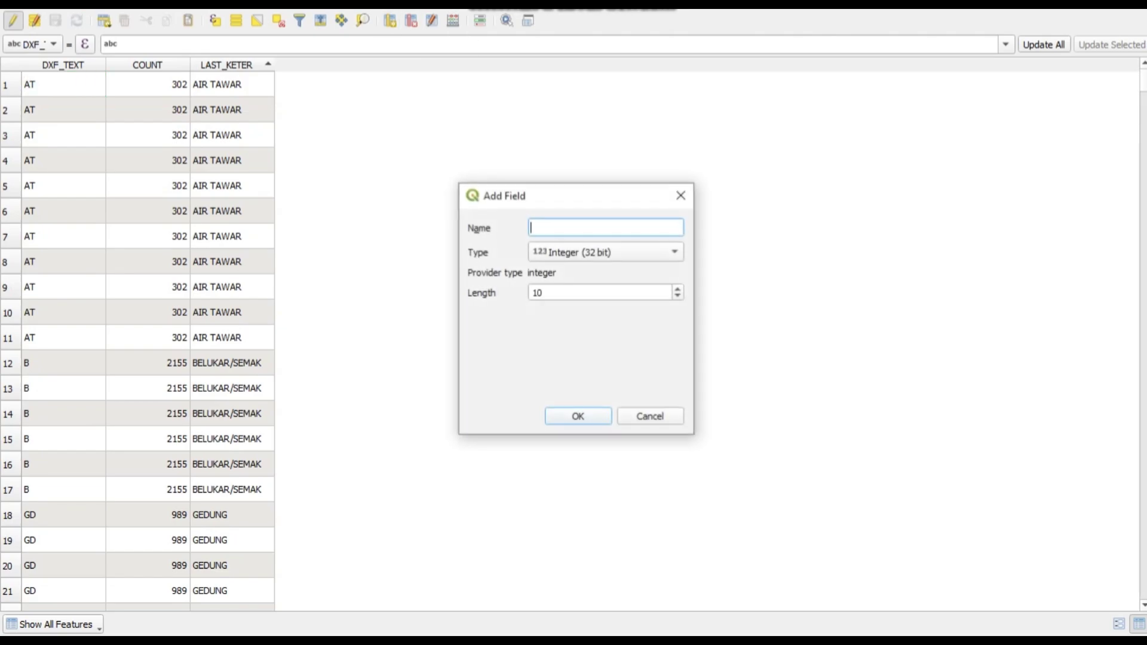
pyautogui.write('NAMOBJ')
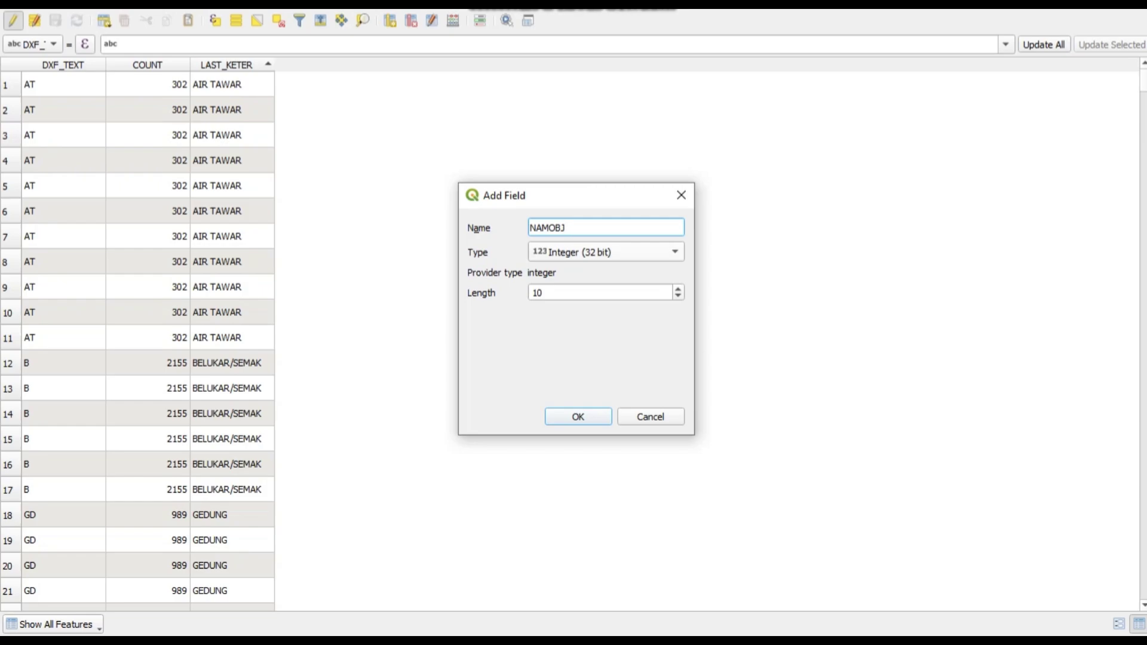
pyautogui.click(605, 251)
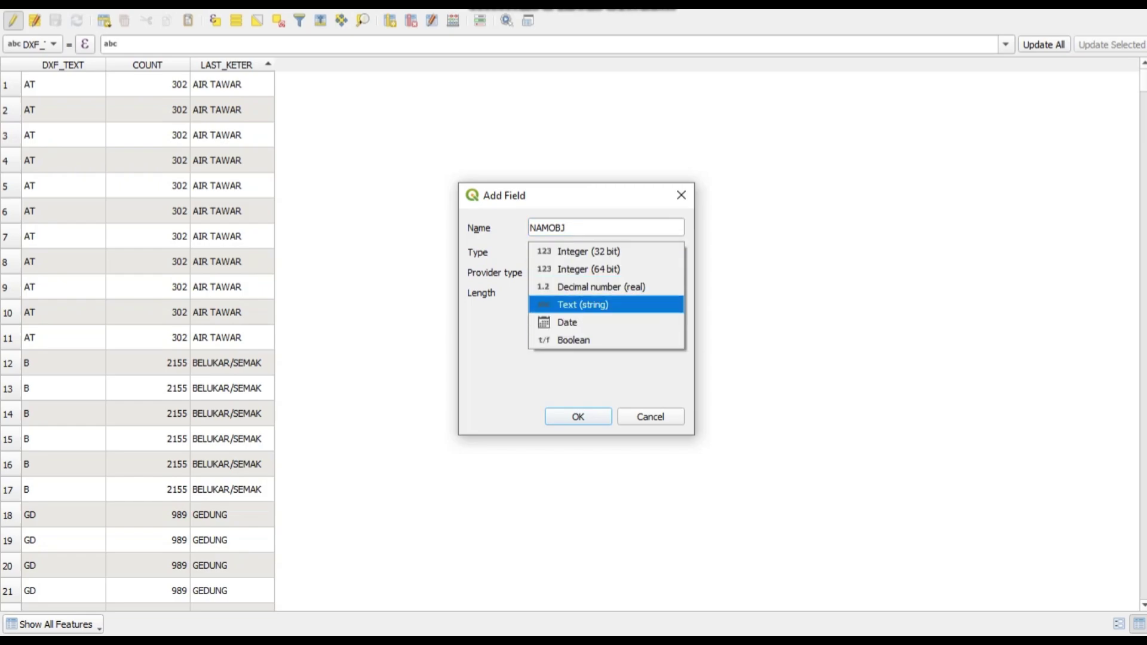
pyautogui.press('Return')
pyautogui.press('Return')
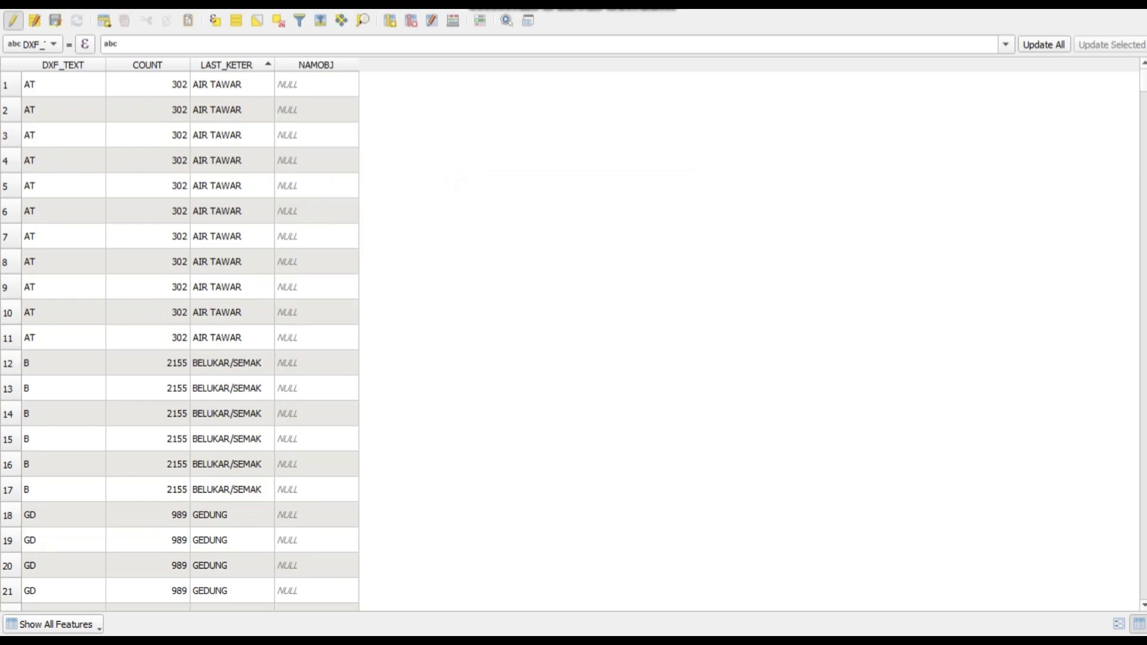
pyautogui.click(316, 65)
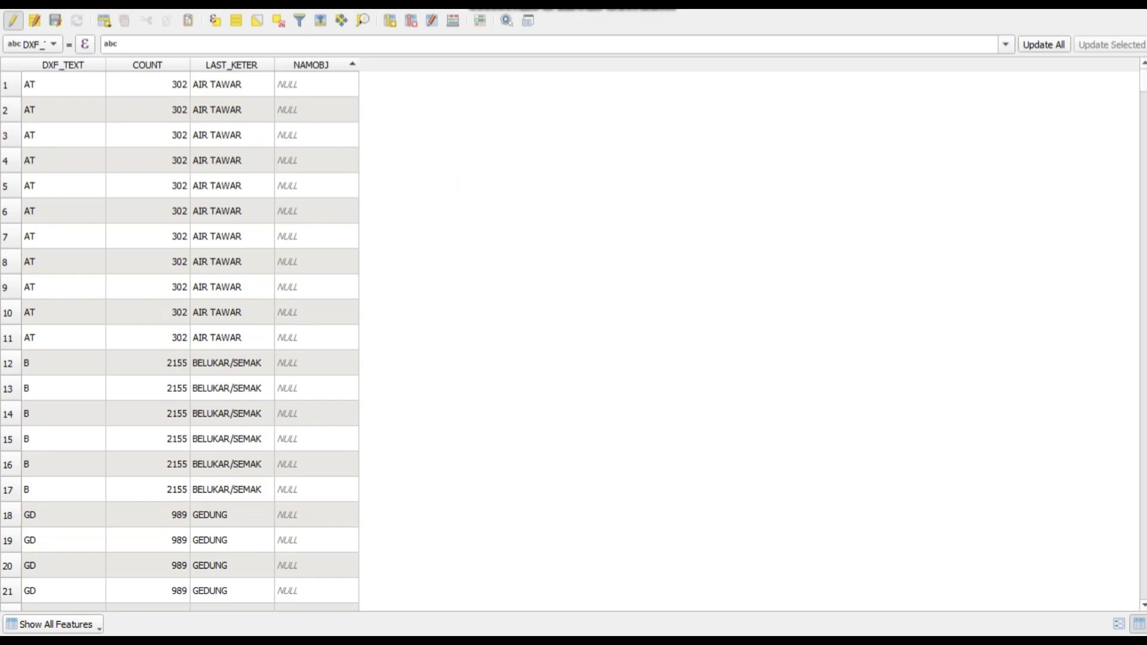
pyautogui.click(316, 64)
# Step: Switch to the KUGI catalogue in the browser and examine the details of the FCODE attribute
pyautogui.click(389, 20)
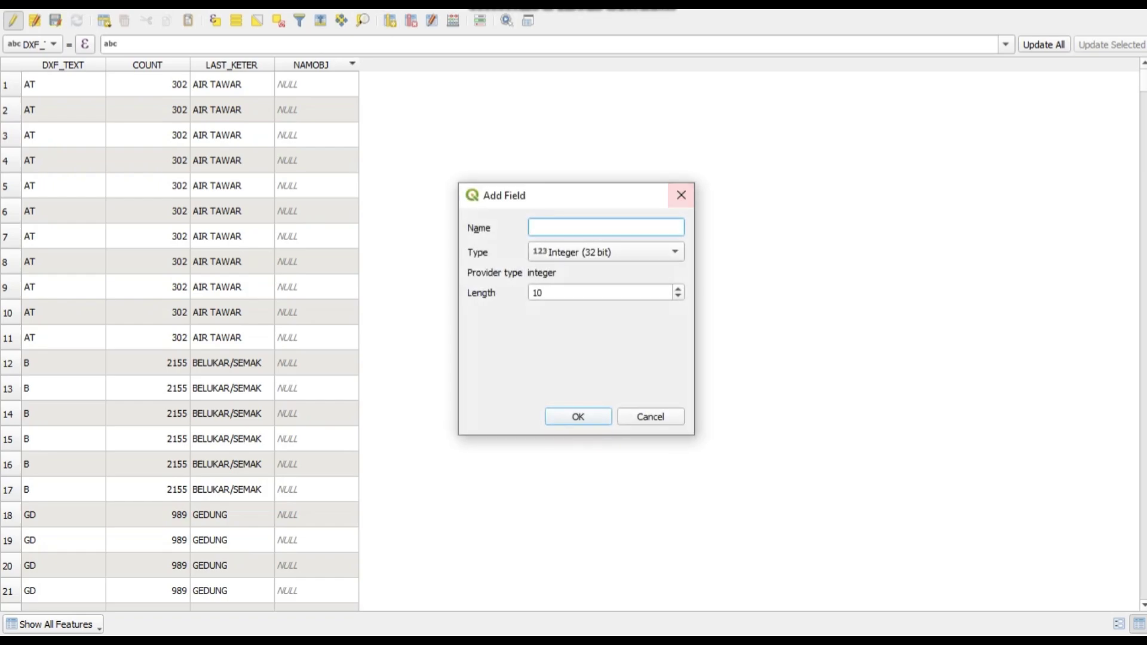
pyautogui.click(681, 195)
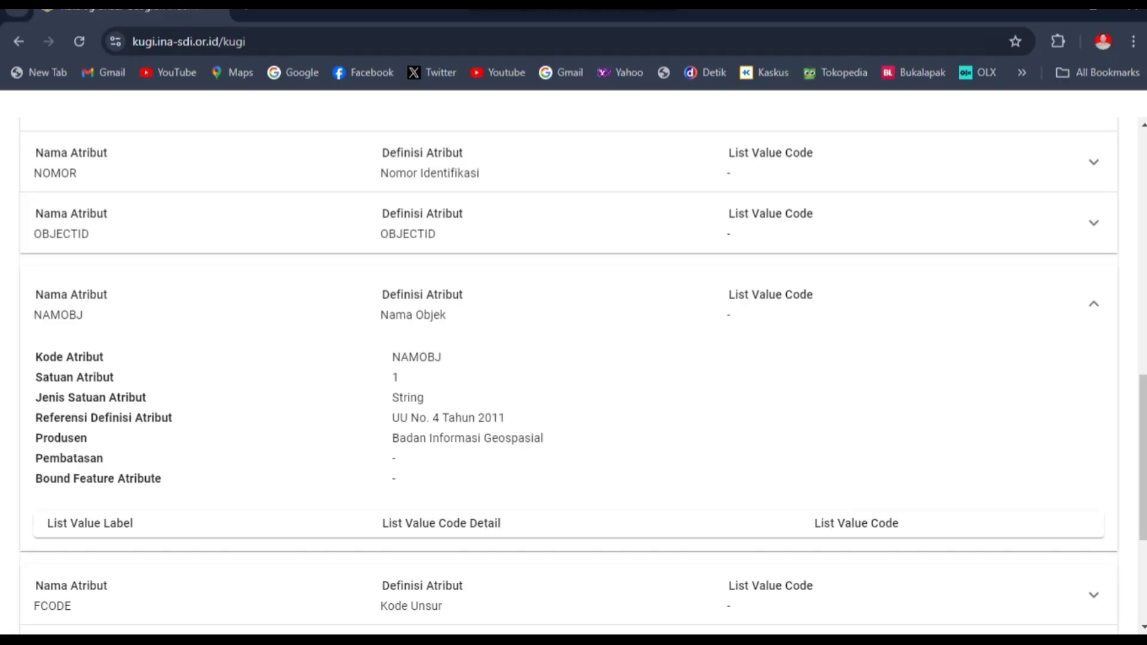
pyautogui.scroll(-4, 573, 359)
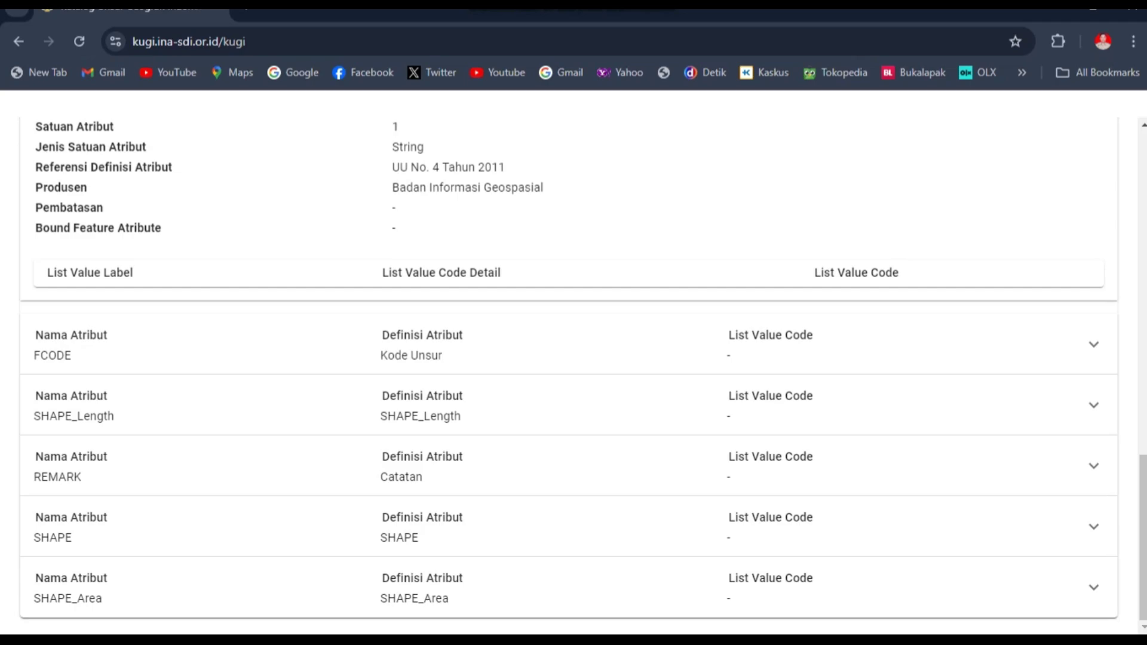
pyautogui.click(1093, 345)
pyautogui.scroll(-1, 574, 375)
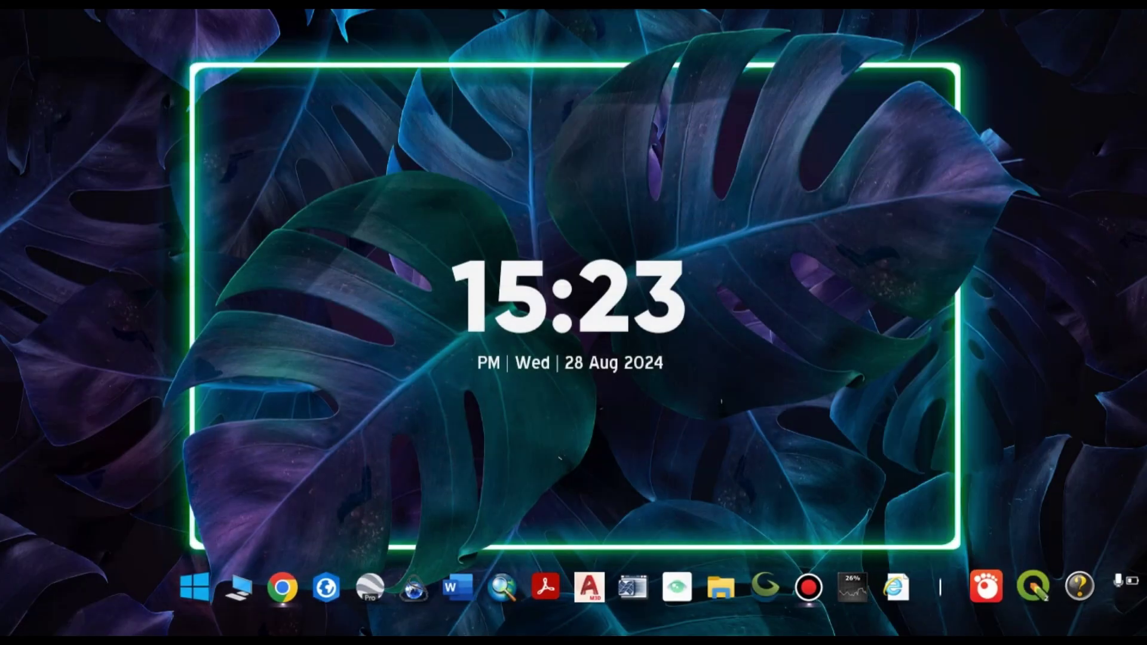
# Step: Switch back to the QGIS attribute table, add a Text (string) field named FCODE and sort the table by it in ascending order
pyautogui.moveTo(1033, 587)
pyautogui.click(1070, 514)
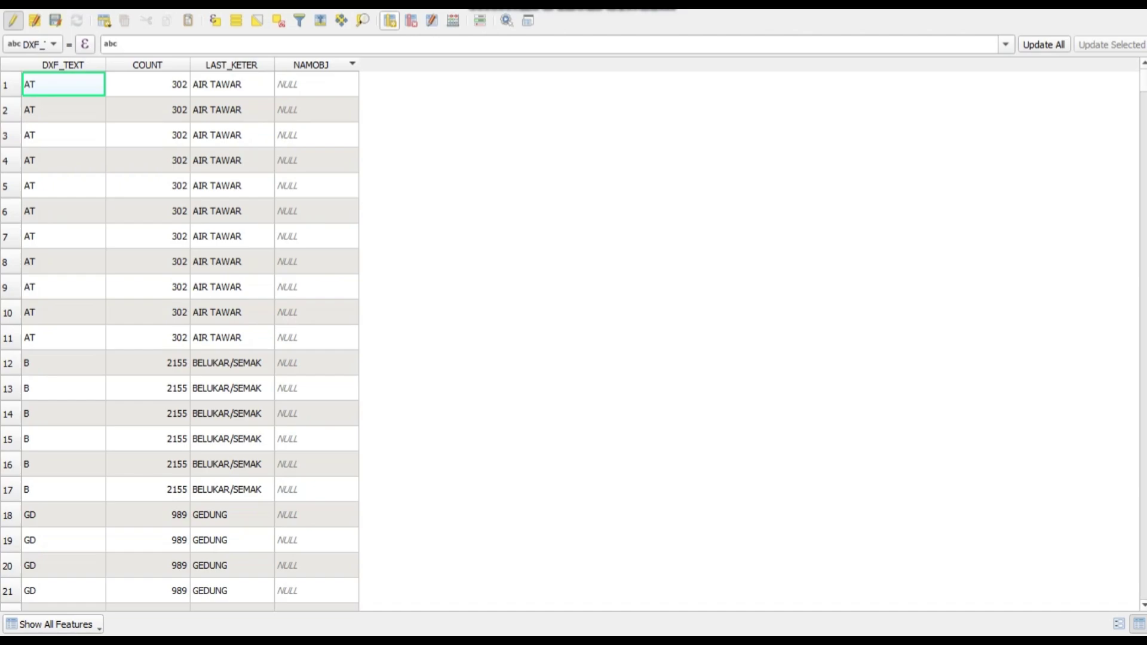
pyautogui.click(389, 20)
pyautogui.write('fc')
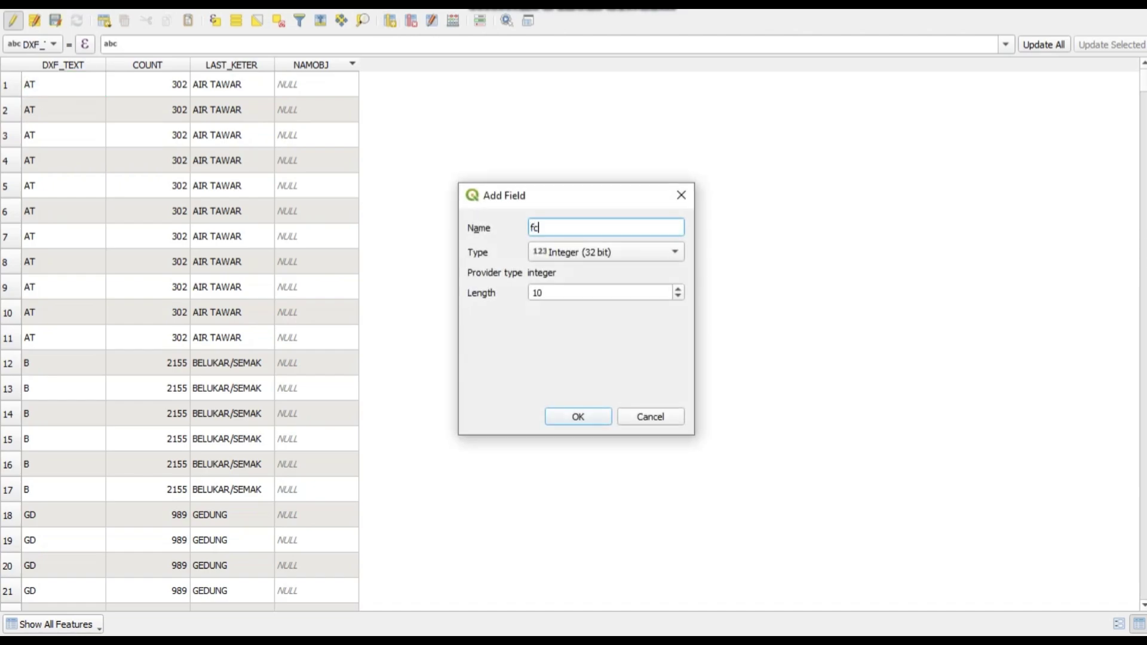
pyautogui.write('d')
pyautogui.press('BackSpace')
pyautogui.press('BackSpace')
pyautogui.press('BackSpace')
pyautogui.write('FCODE')
pyautogui.click(606, 252)
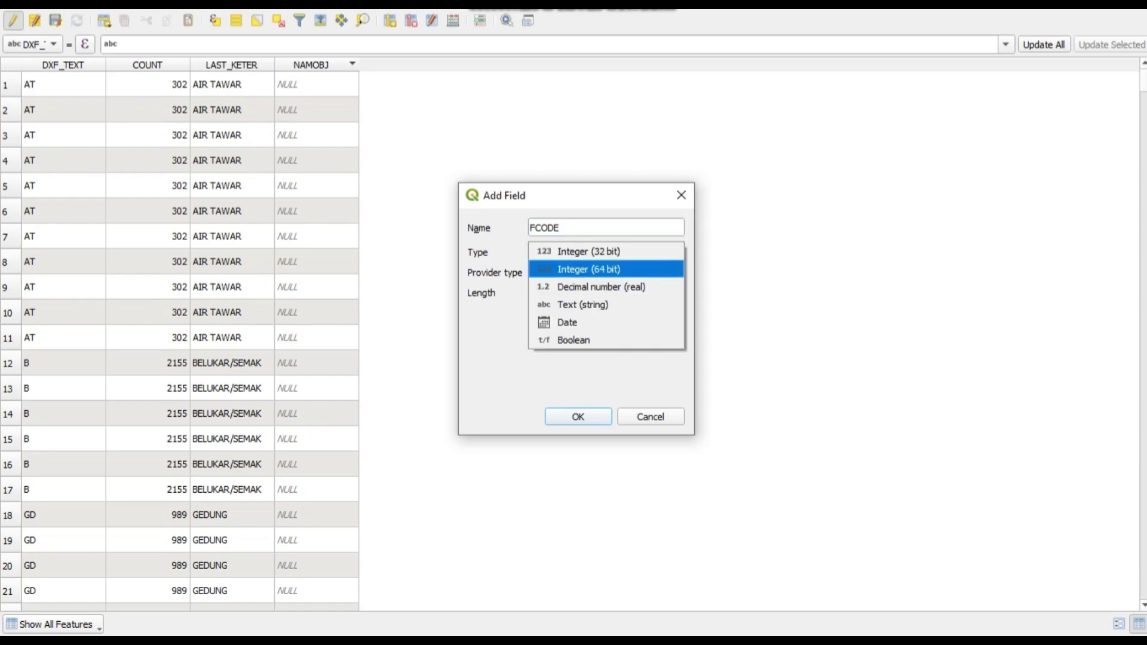
pyautogui.press('Up')
pyautogui.press('Return')
pyautogui.press('Return')
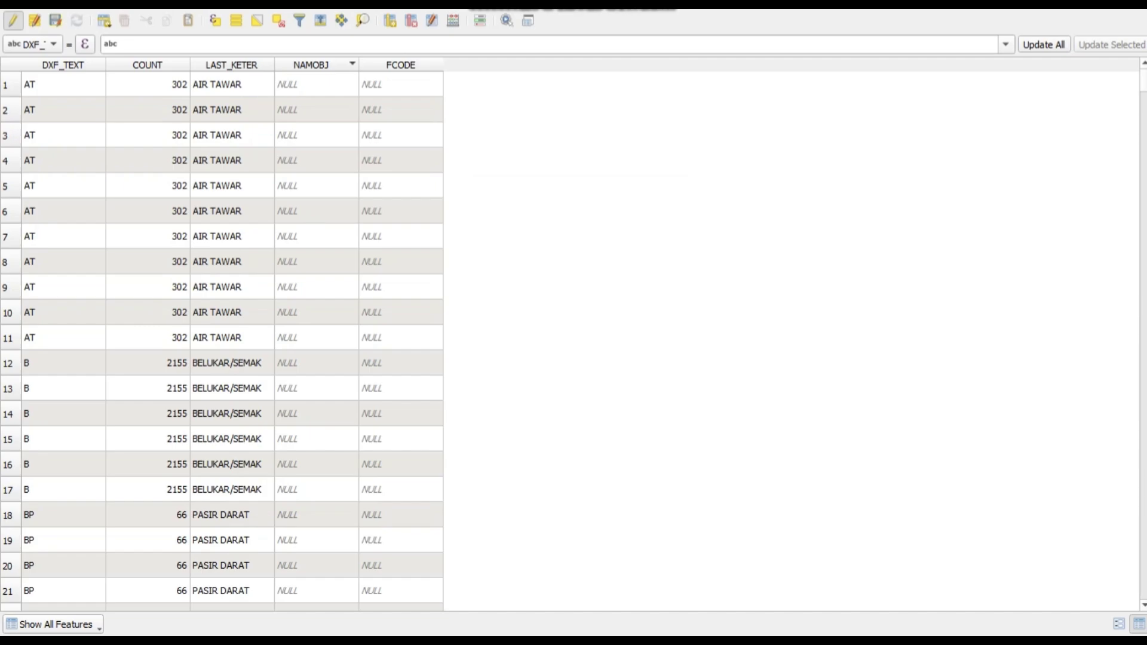
pyautogui.click(411, 65)
pyautogui.doubleClick(60, 84)
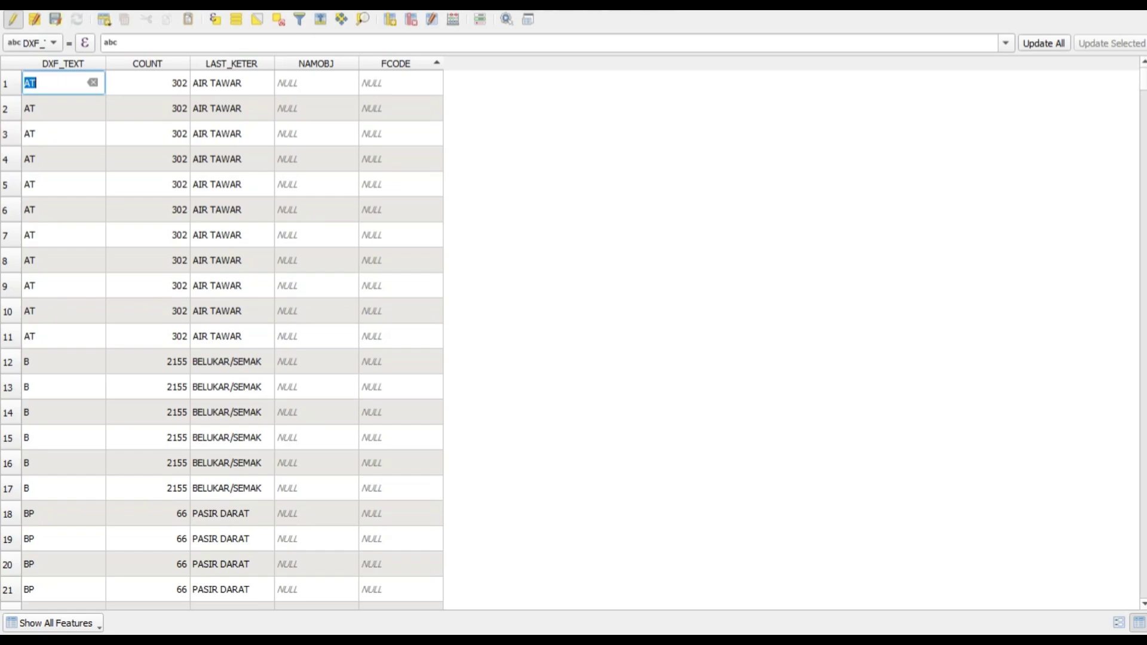
# Step: Add an Integer (32 bit) field named NOMOR with a length of 10
pyautogui.click(390, 19)
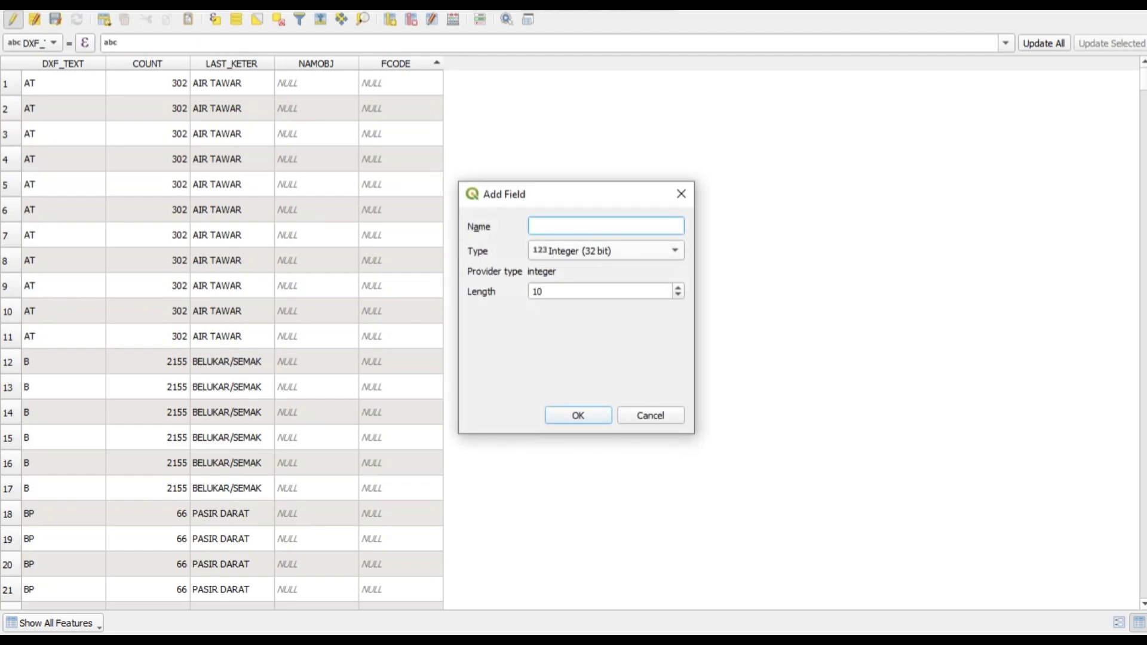
pyautogui.write('NOMOR')
pyautogui.click(605, 251)
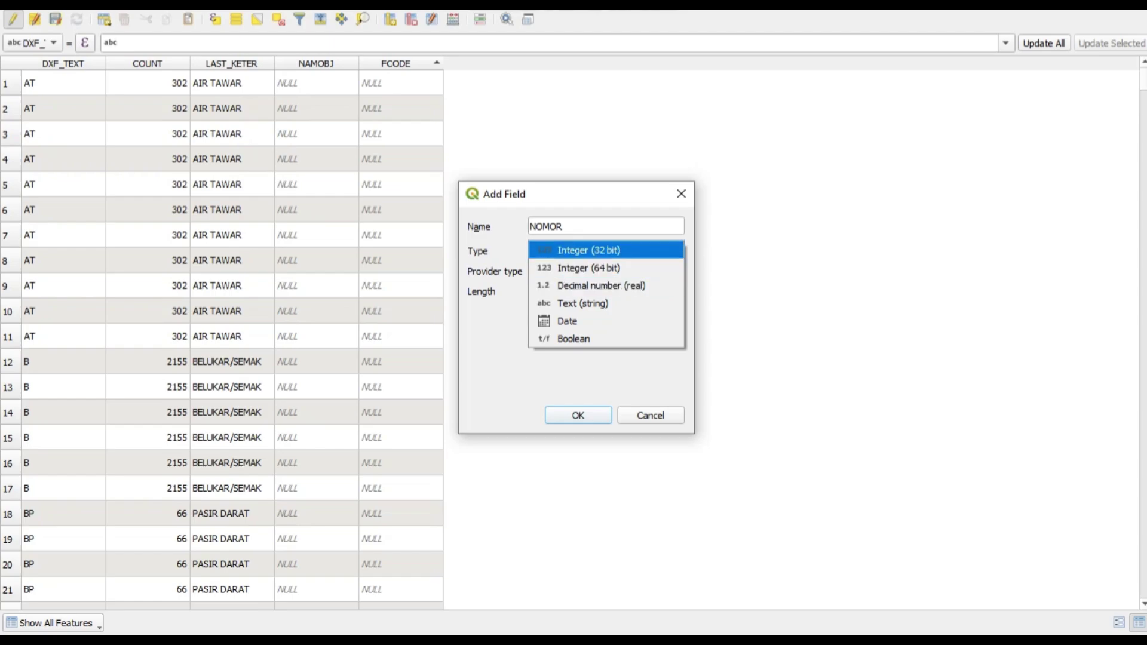
pyautogui.click(589, 250)
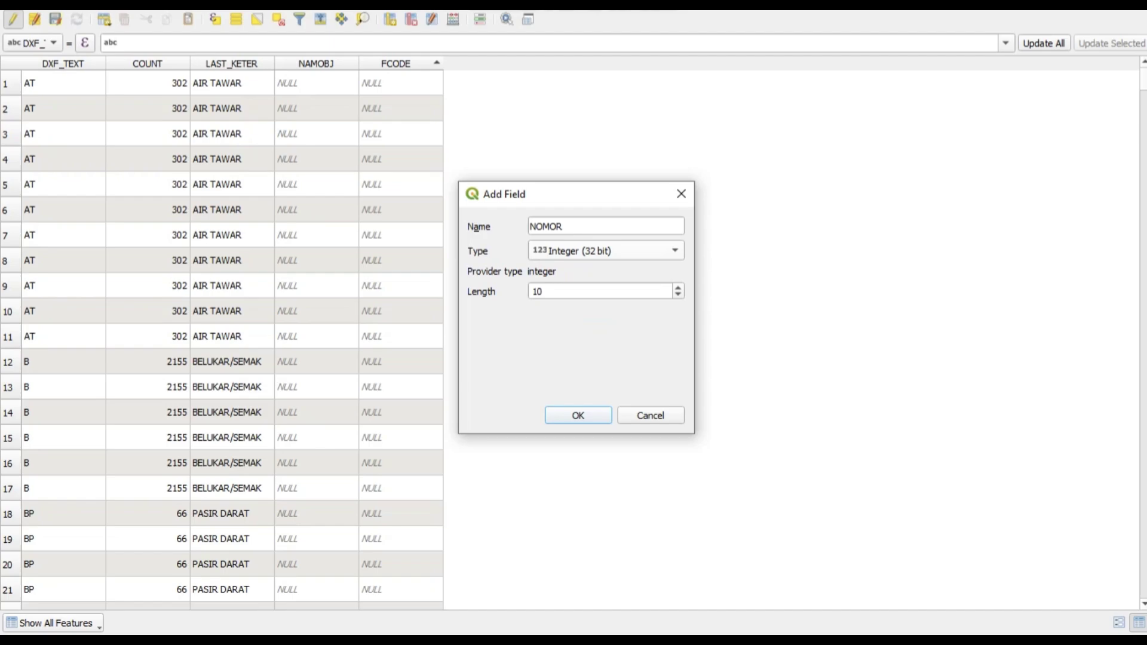
pyautogui.click(578, 416)
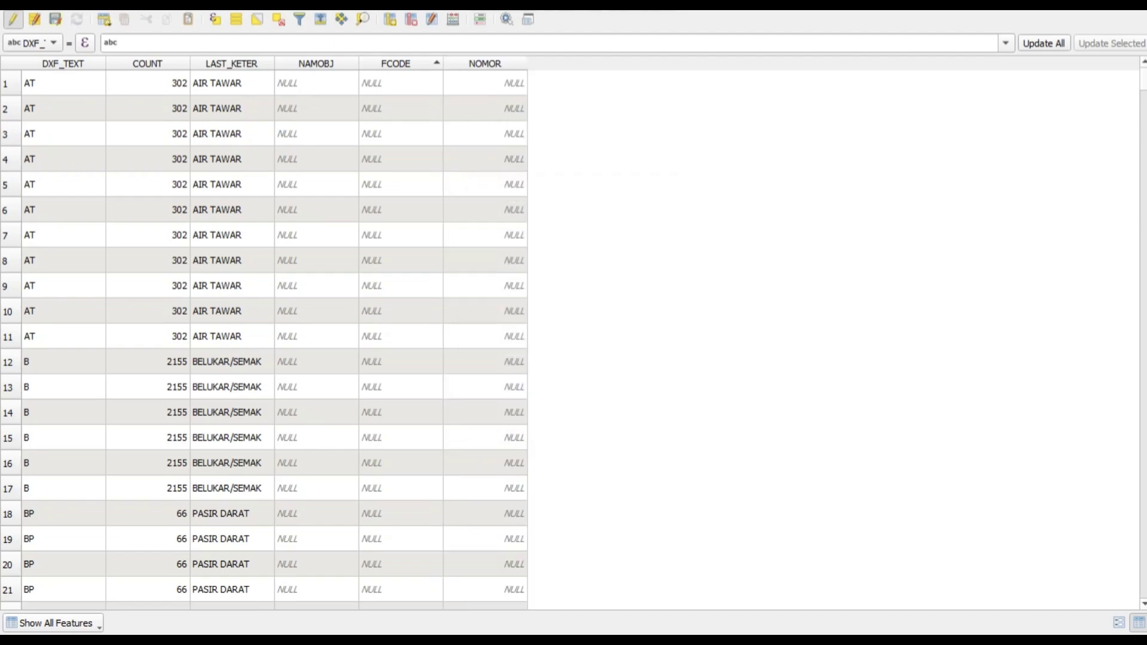
# Step: Add a Text (string) field named REMARK with a length of 10 to the attribute table
pyautogui.click(390, 18)
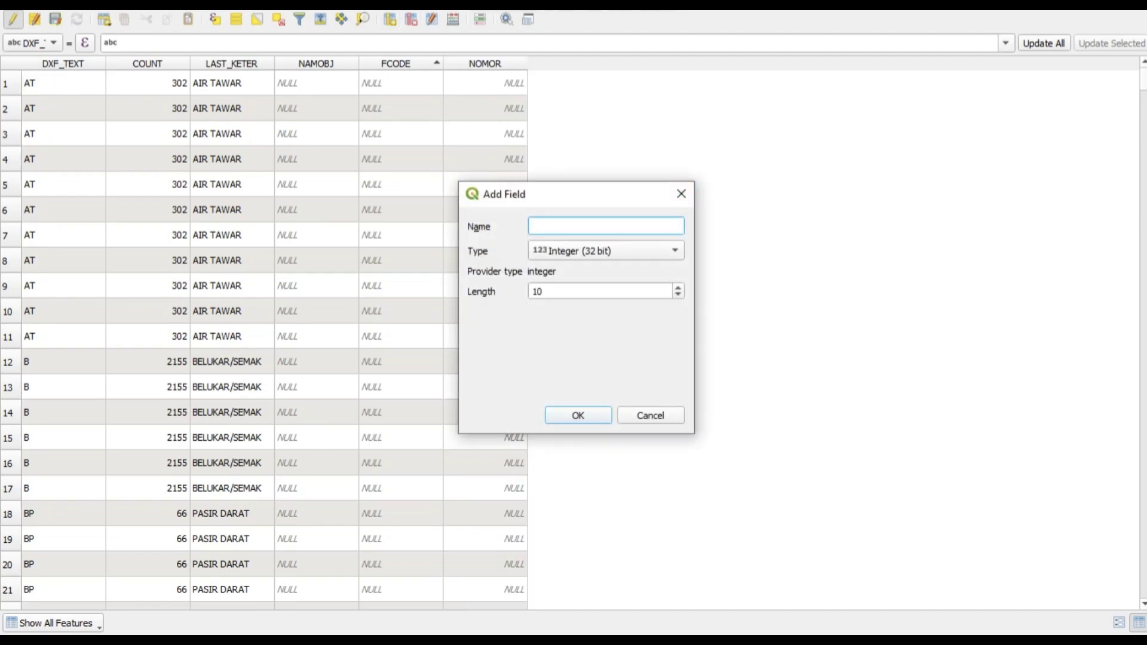
pyautogui.write('REMARK')
pyautogui.click(606, 251)
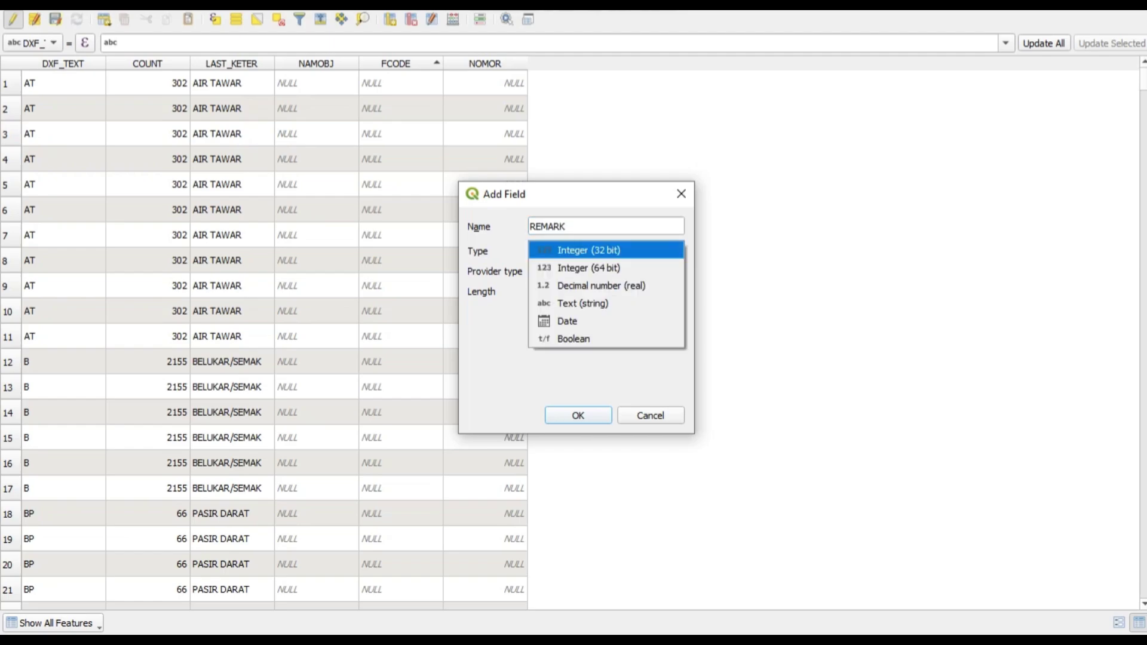
pyautogui.click(583, 303)
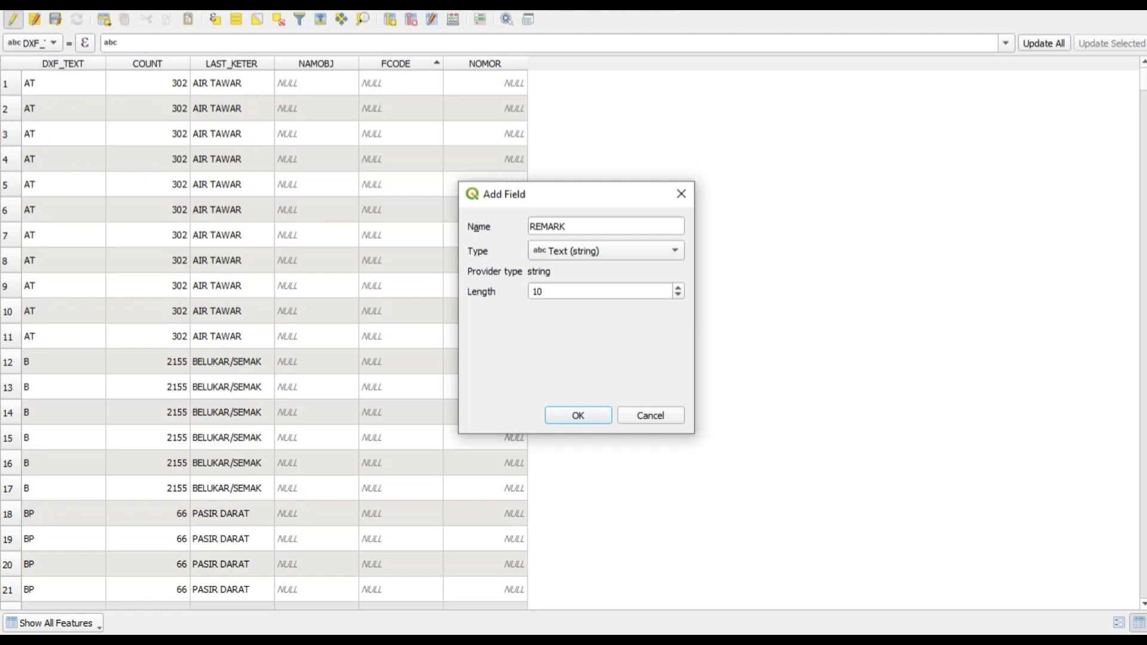
pyautogui.press('Return')
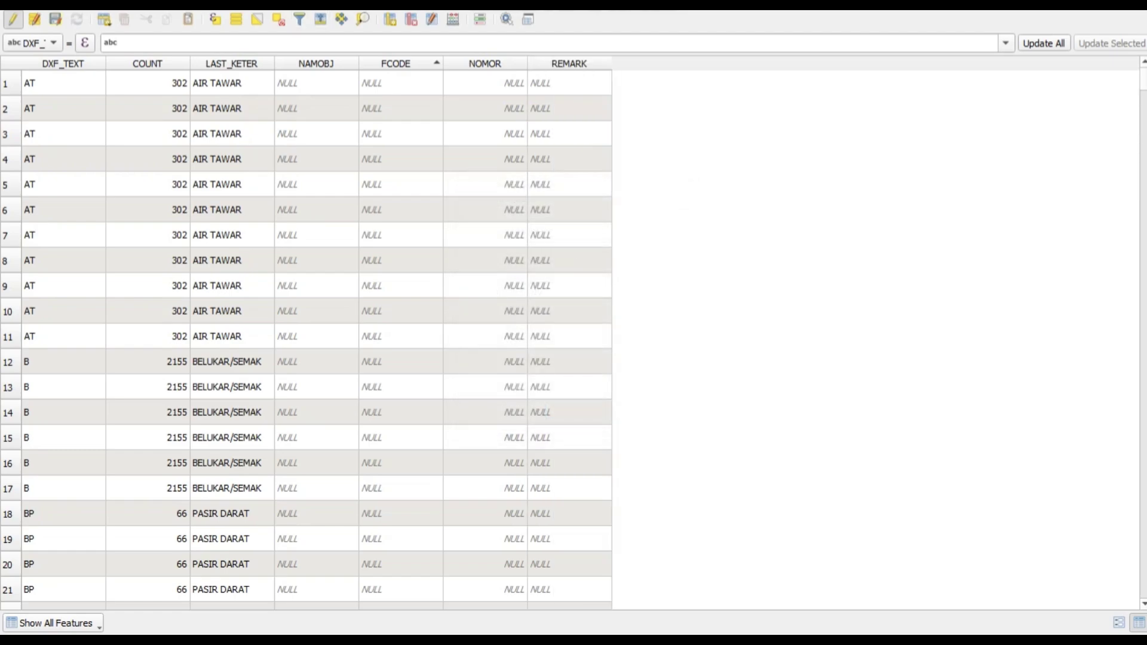
# Step: Add a Decimal number (real) field named SHAPE_AREA with a length of 10 and a precision of 3
pyautogui.click(389, 20)
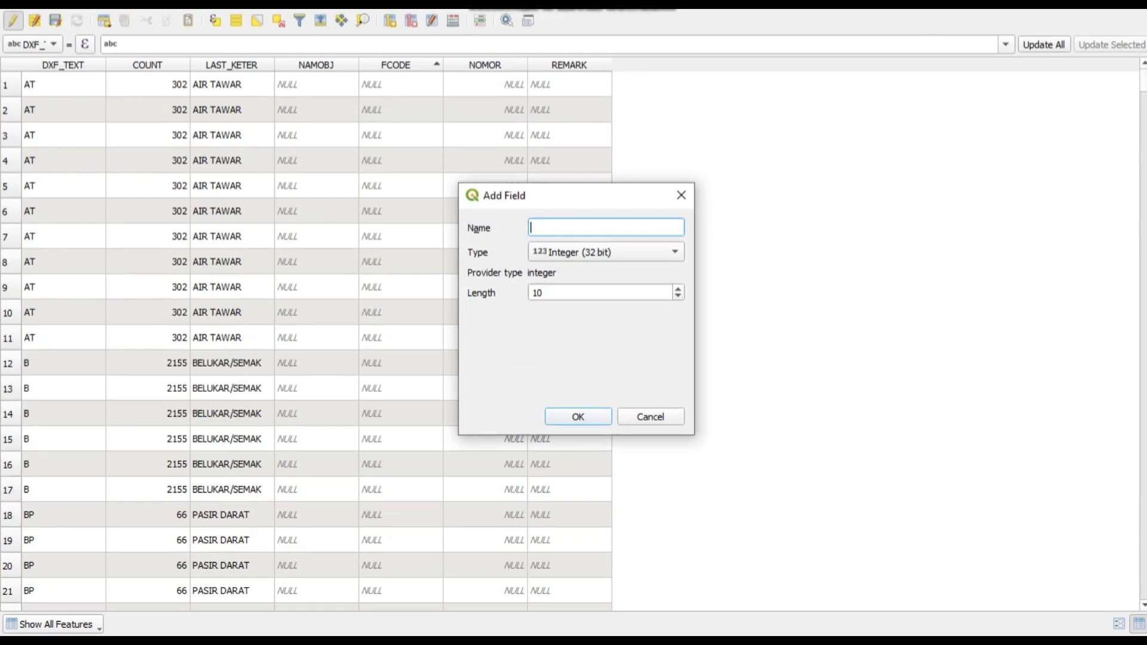
pyautogui.write('SHAPE_AREA')
pyautogui.click(606, 252)
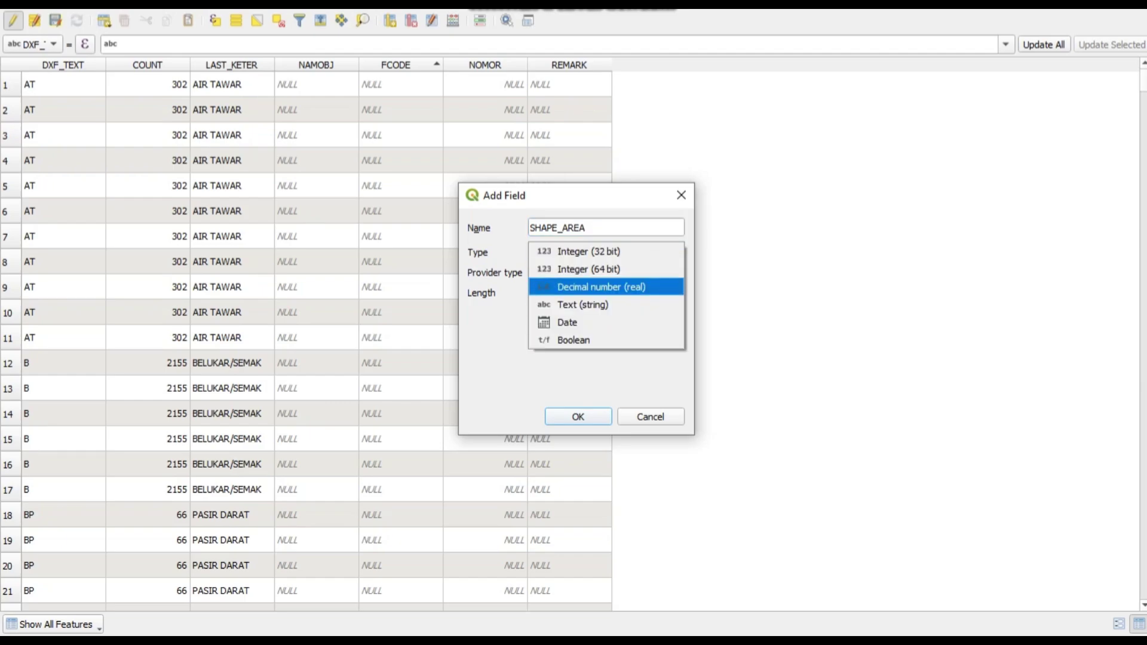
pyautogui.press('Return')
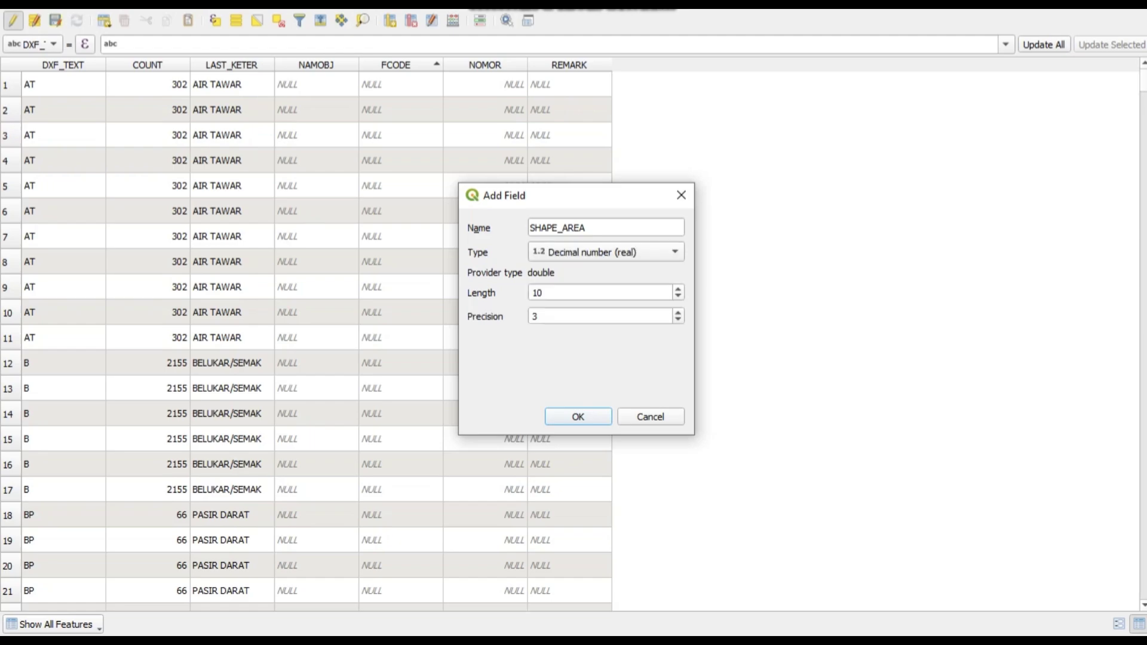
pyautogui.press('Return')
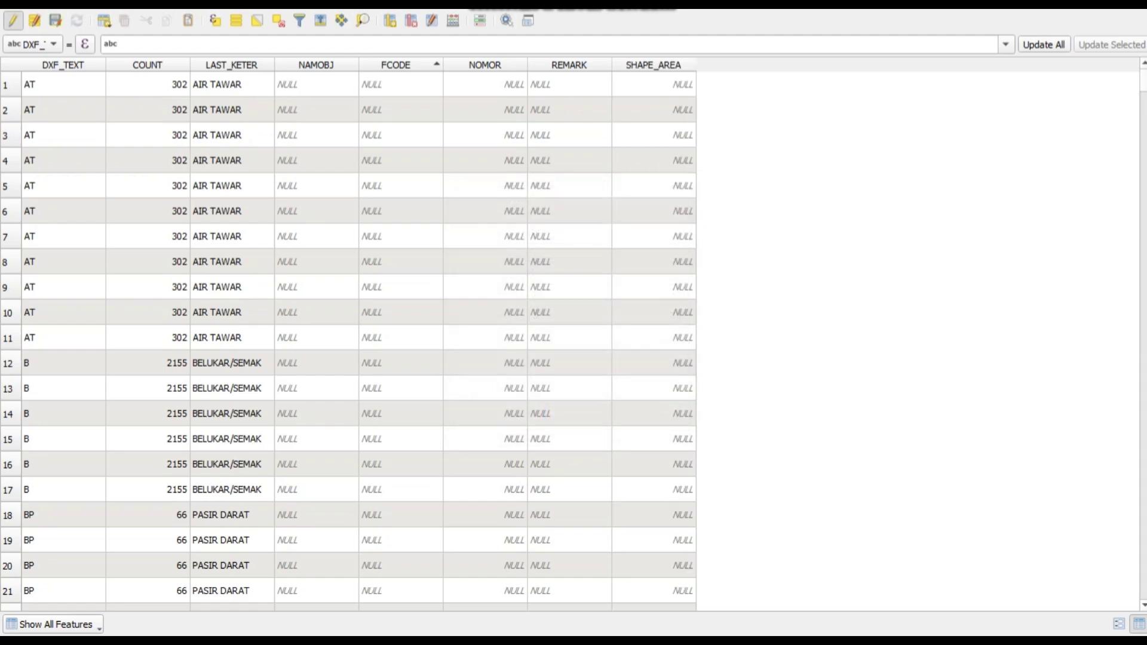
# Step: Update the existing NAMOBJ field with the Field Calculator, using the expression "LAST_KETER" to copy that field's values
pyautogui.click(316, 64)
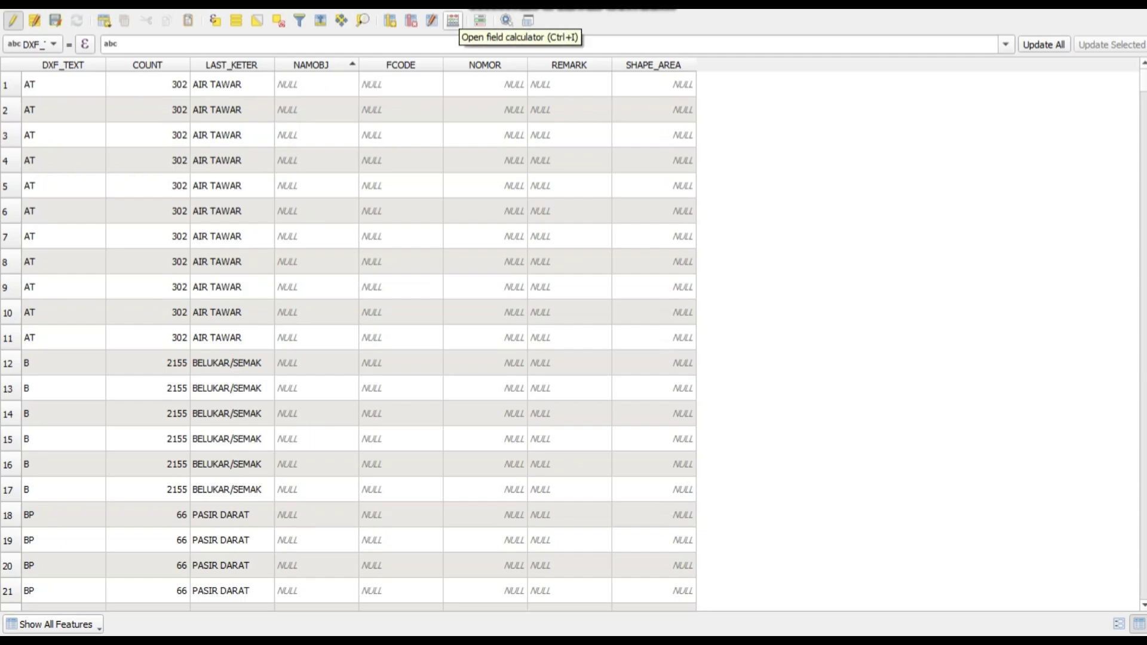
pyautogui.click(453, 20)
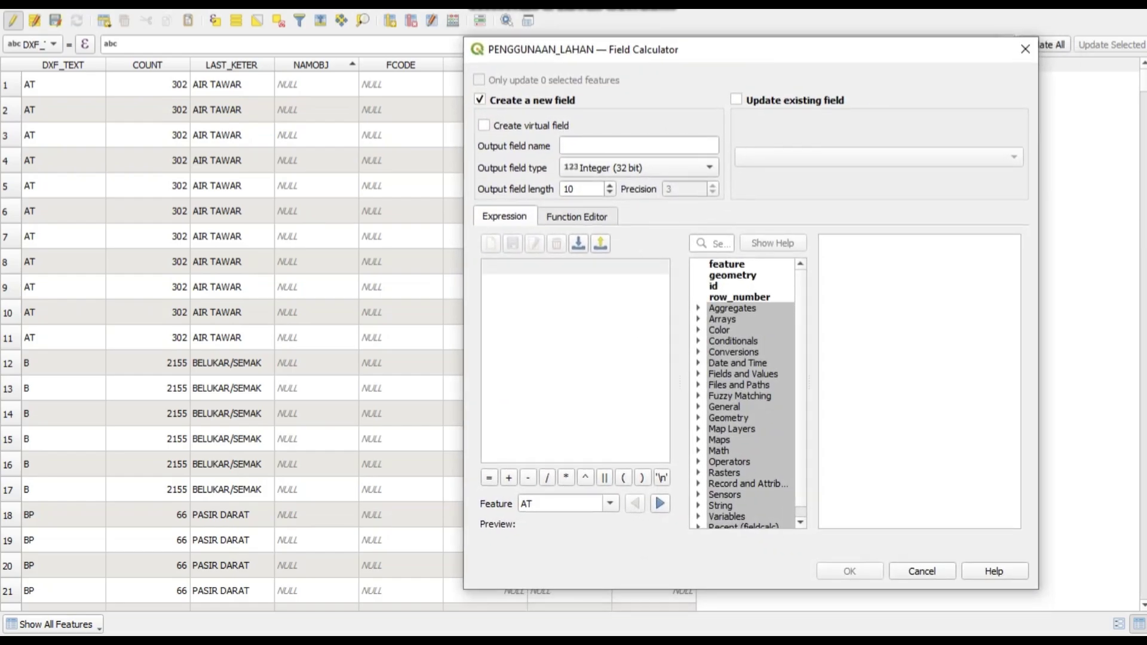
pyautogui.click(736, 99)
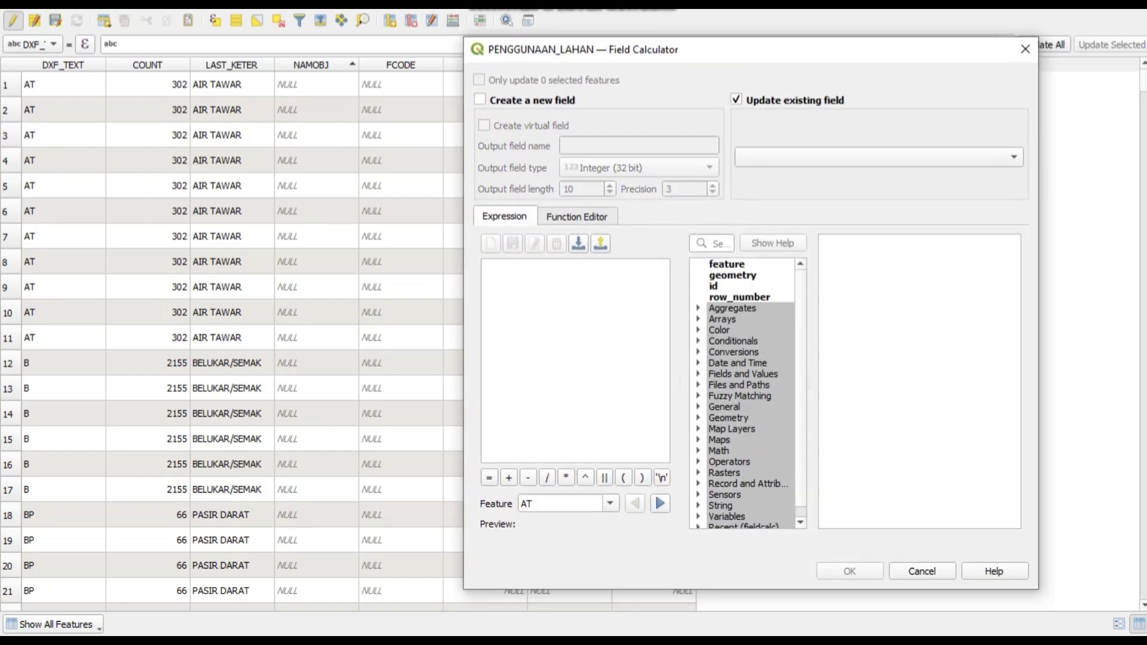
pyautogui.click(879, 157)
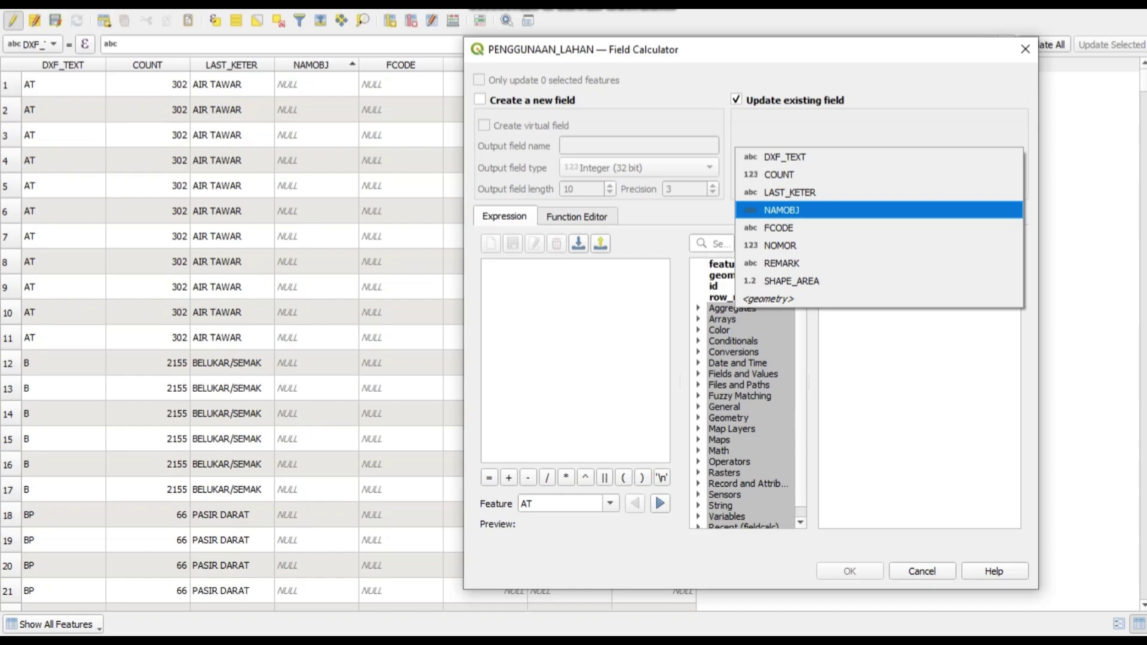
pyautogui.press('Return')
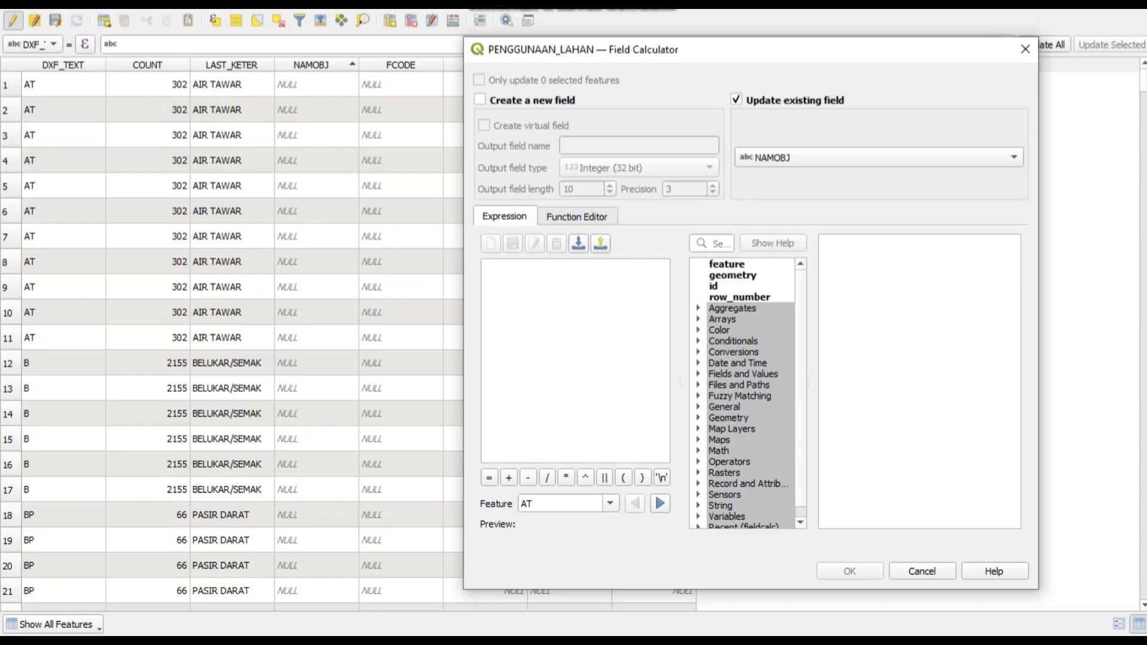
pyautogui.scroll(-1, 742, 394)
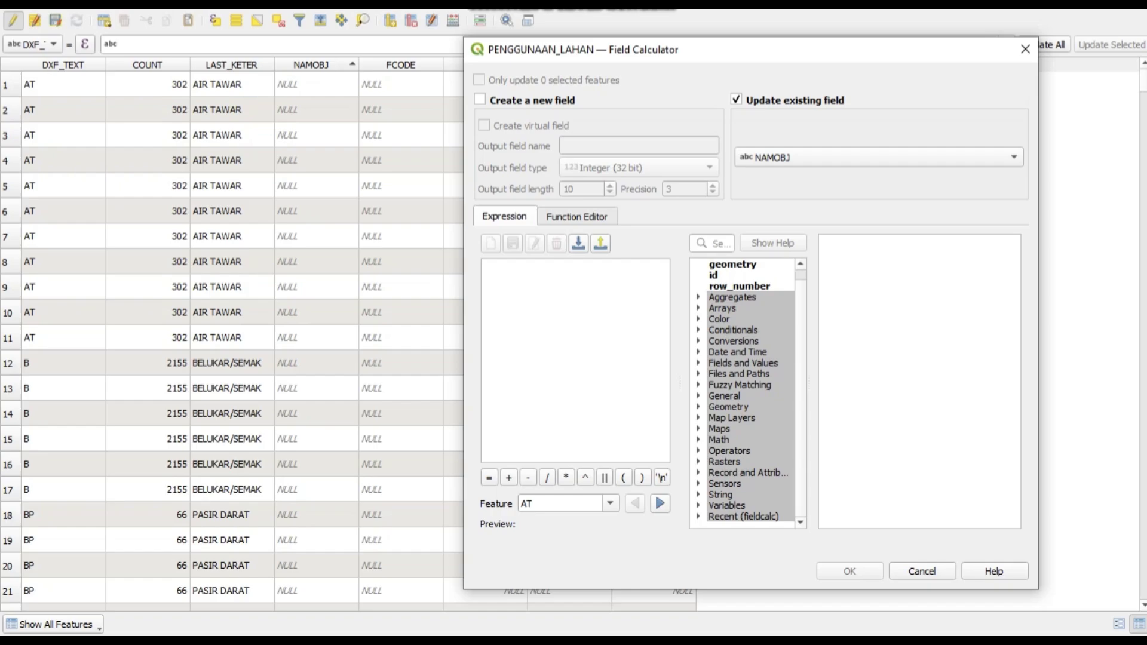
pyautogui.click(698, 363)
pyautogui.scroll(-1, 743, 394)
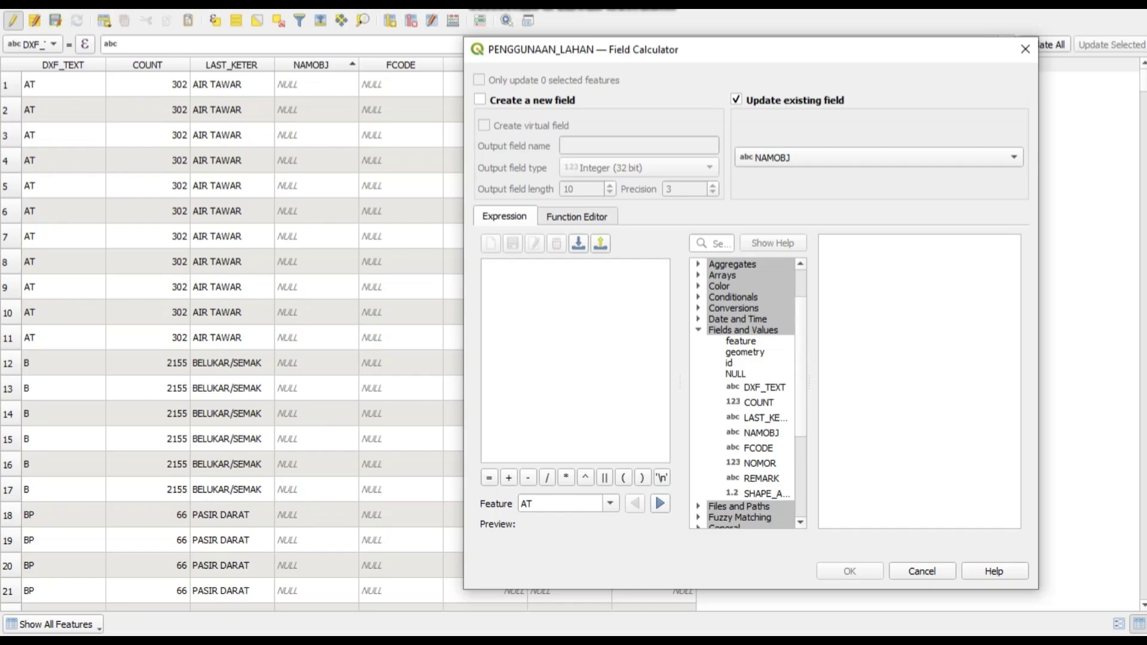
pyautogui.click(759, 402)
pyautogui.doubleClick(759, 418)
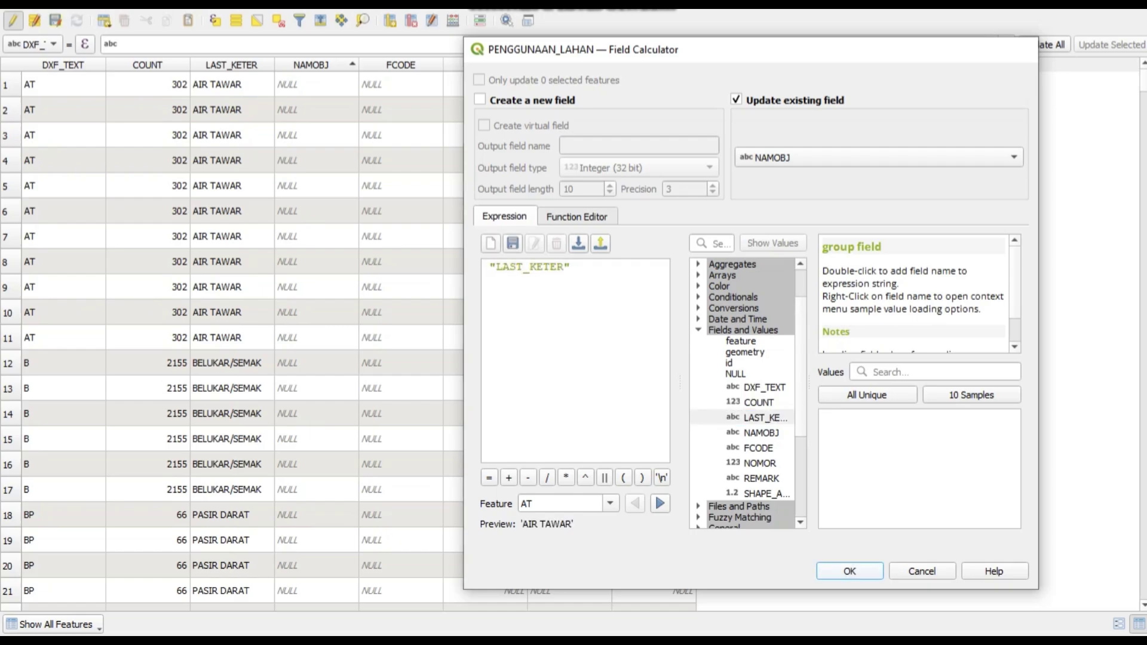
pyautogui.click(834, 576)
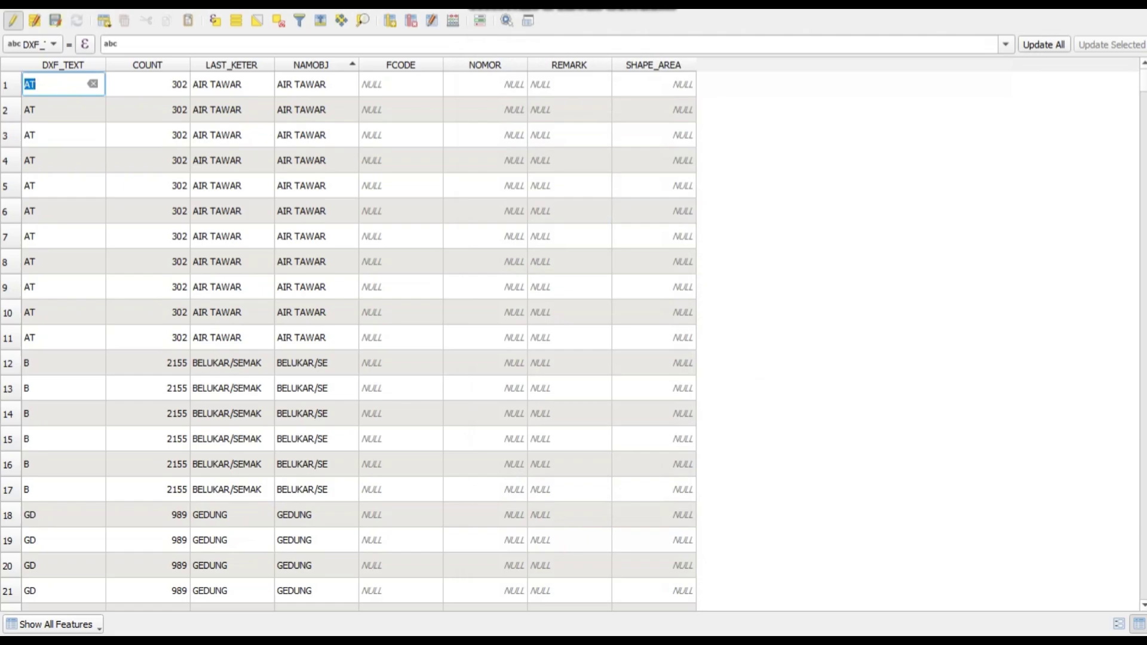
# Step: Sort the table by FCODE in ascending order and copy the Kode Unsur value LB03080120 from the KUGI catalogue in the browser
pyautogui.click(232, 64)
pyautogui.click(316, 64)
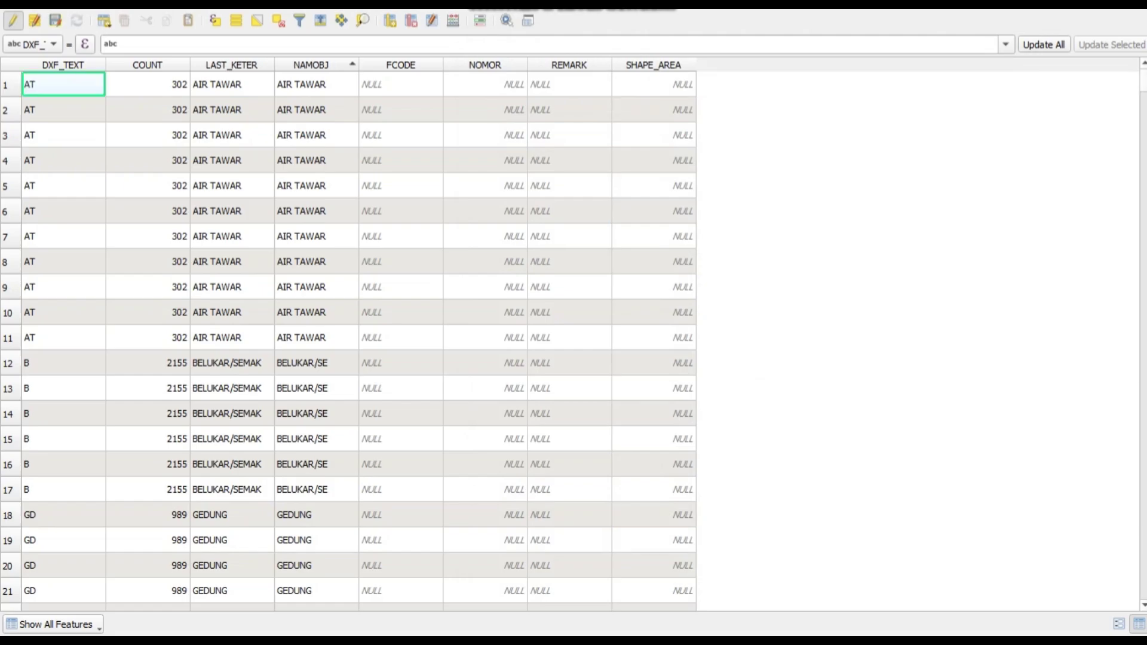
pyautogui.click(400, 64)
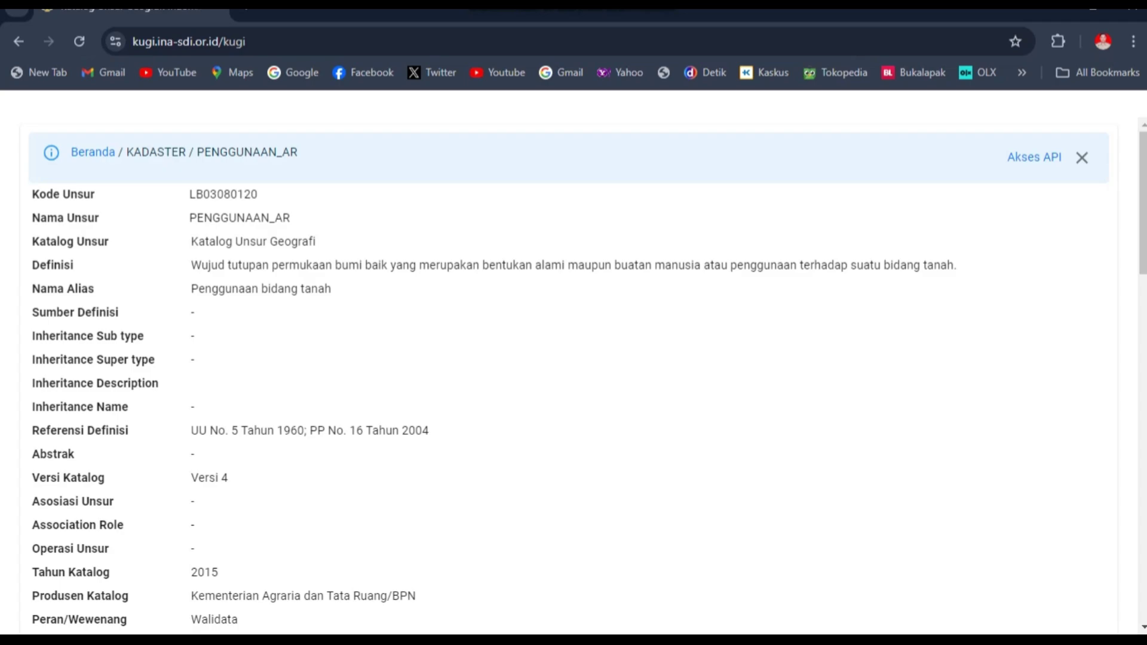
pyautogui.doubleClick(223, 195)
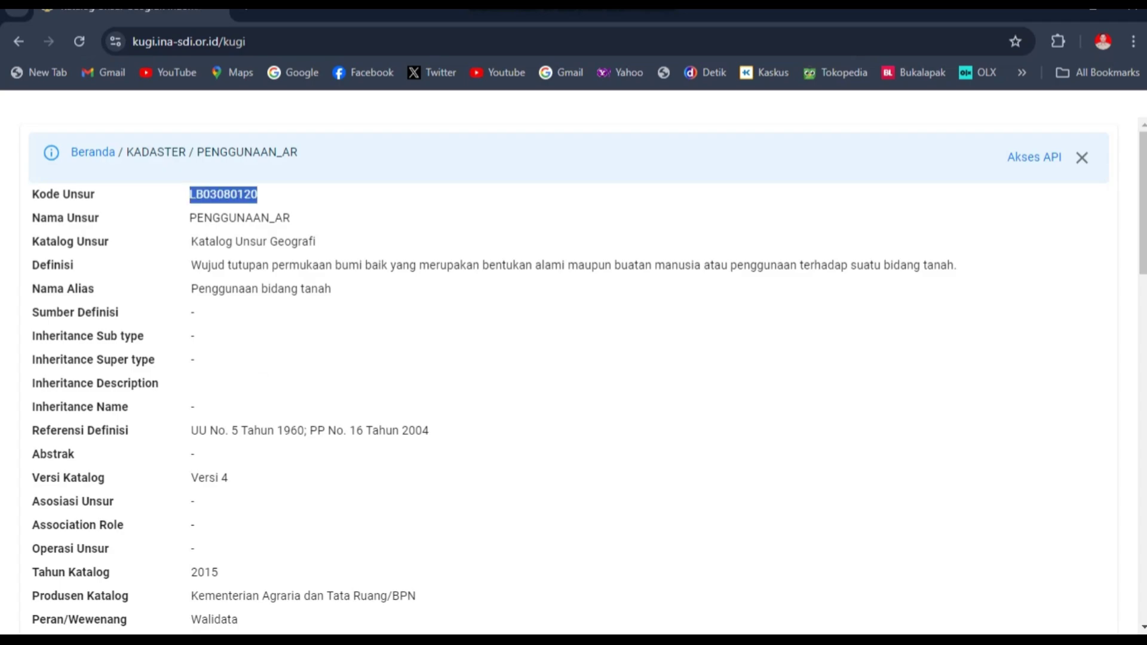
pyautogui.rightClick(254, 199)
pyautogui.click(282, 214)
pyautogui.click(1056, 13)
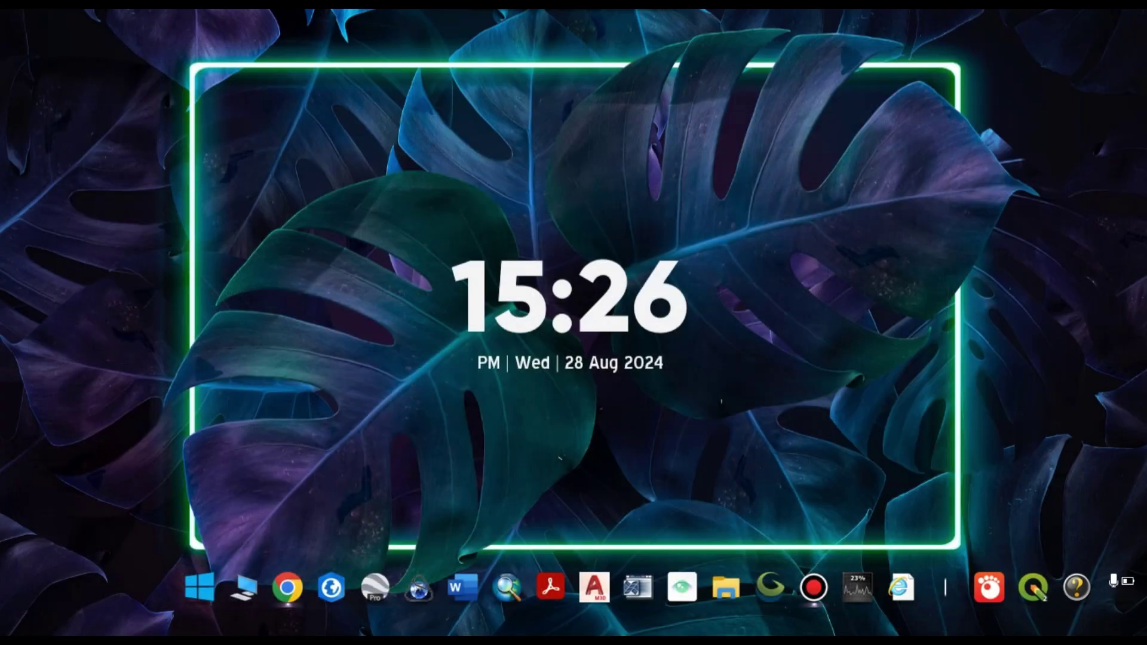
# Step: Switch back to the QGIS attribute table and update the existing FCODE field with the Field Calculator expression 'LB03080120'
pyautogui.moveTo(1034, 587)
pyautogui.click(1070, 514)
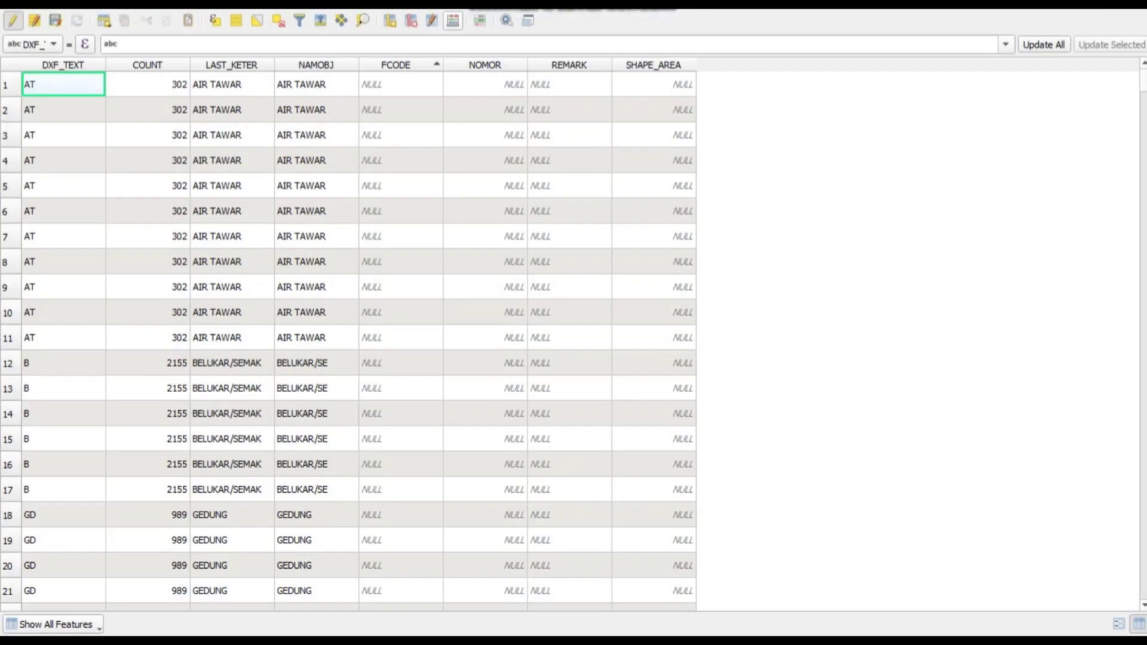
pyautogui.click(453, 21)
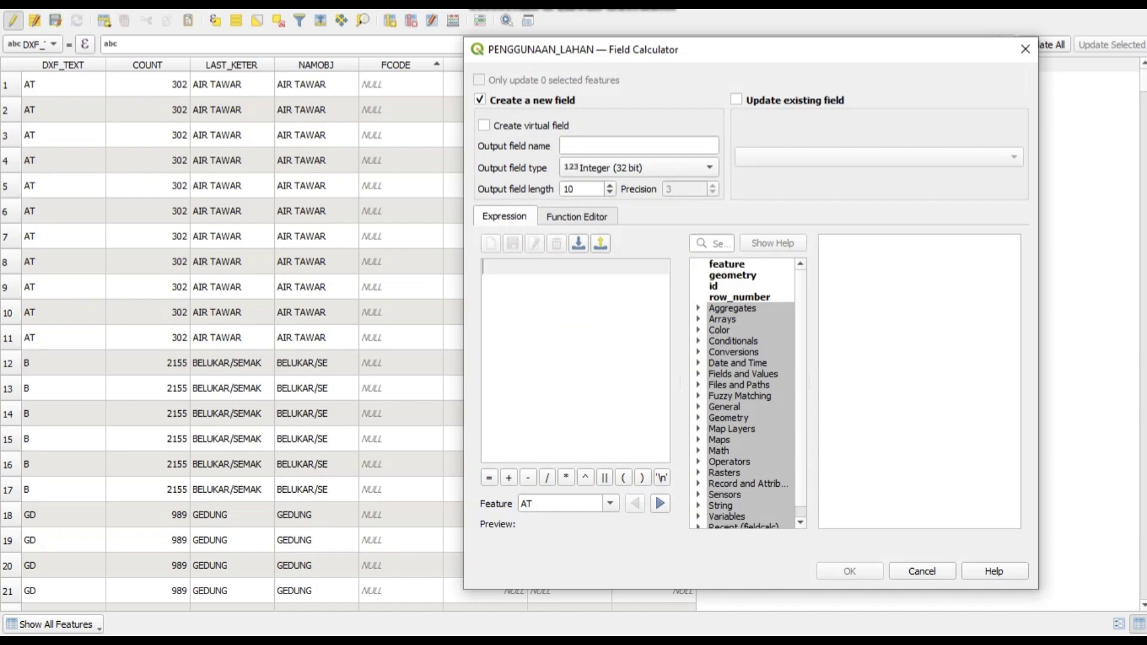
pyautogui.click(736, 99)
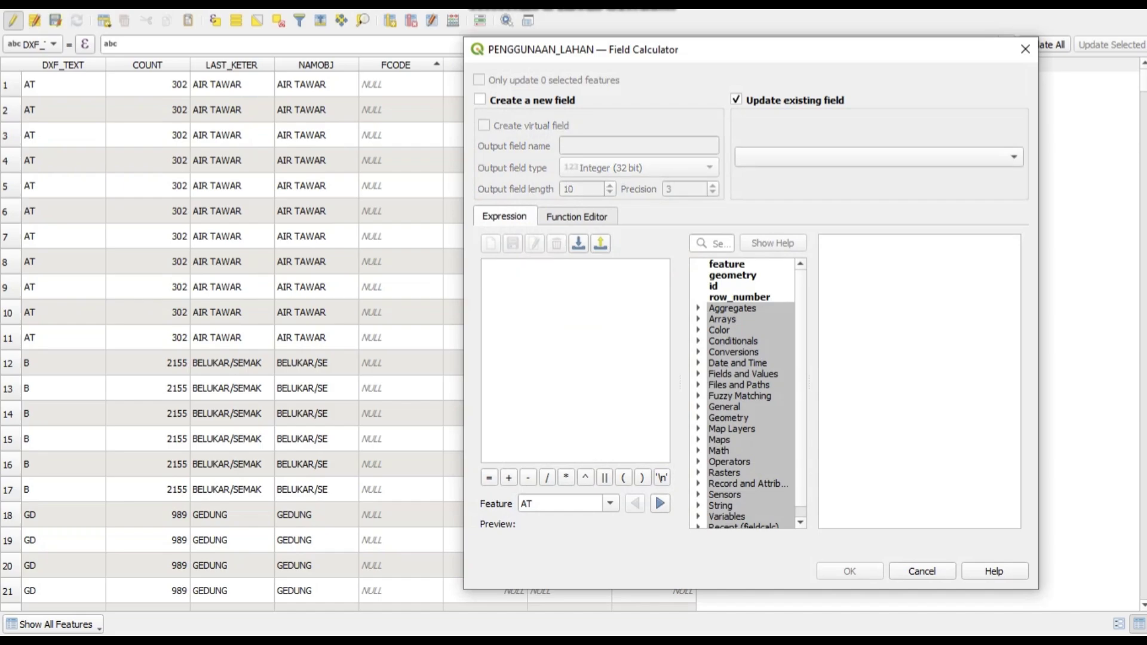
pyautogui.click(878, 157)
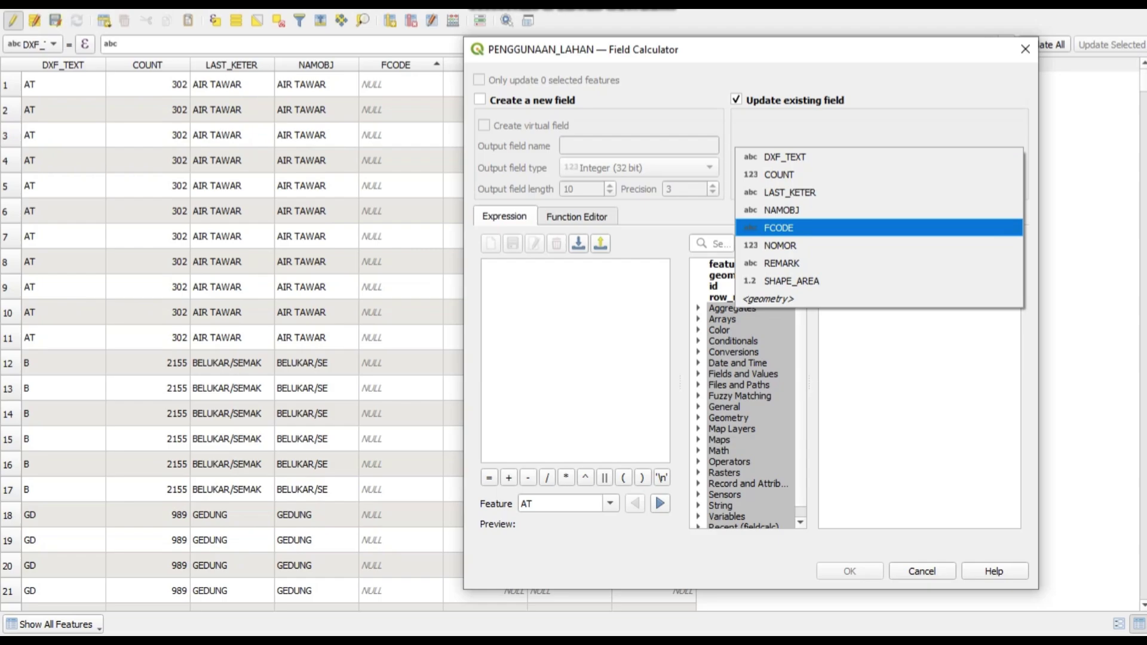
pyautogui.click(779, 228)
pyautogui.click(485, 267)
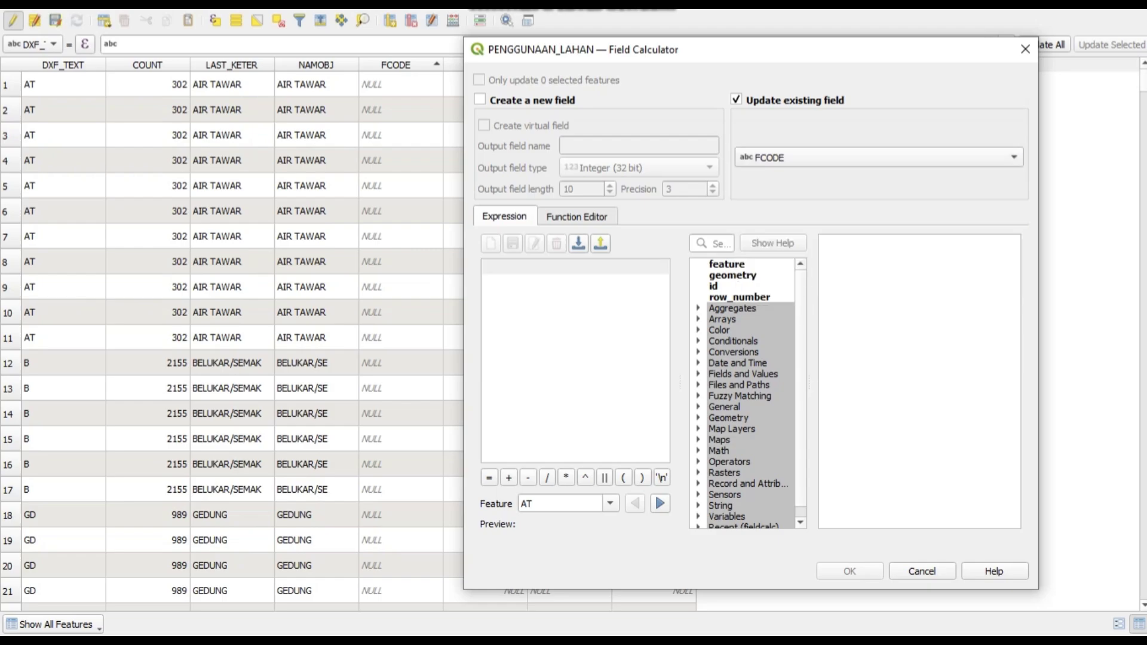
pyautogui.write("'")
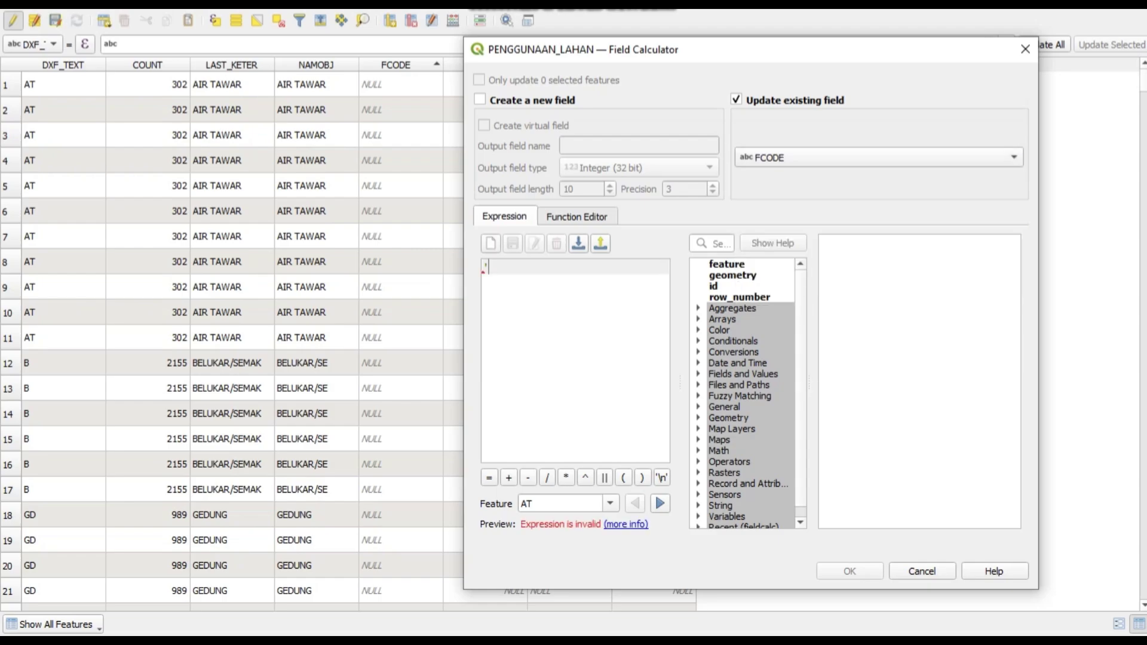
pyautogui.hotkey('ctrl', 'v')
pyautogui.write("'")
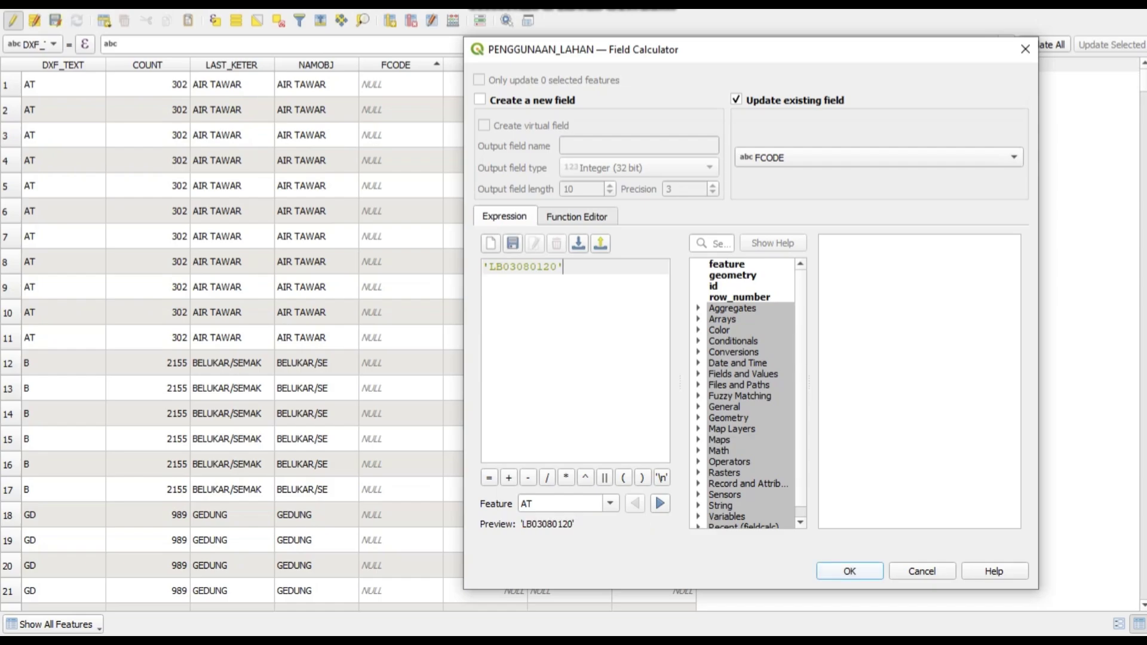
pyautogui.click(849, 571)
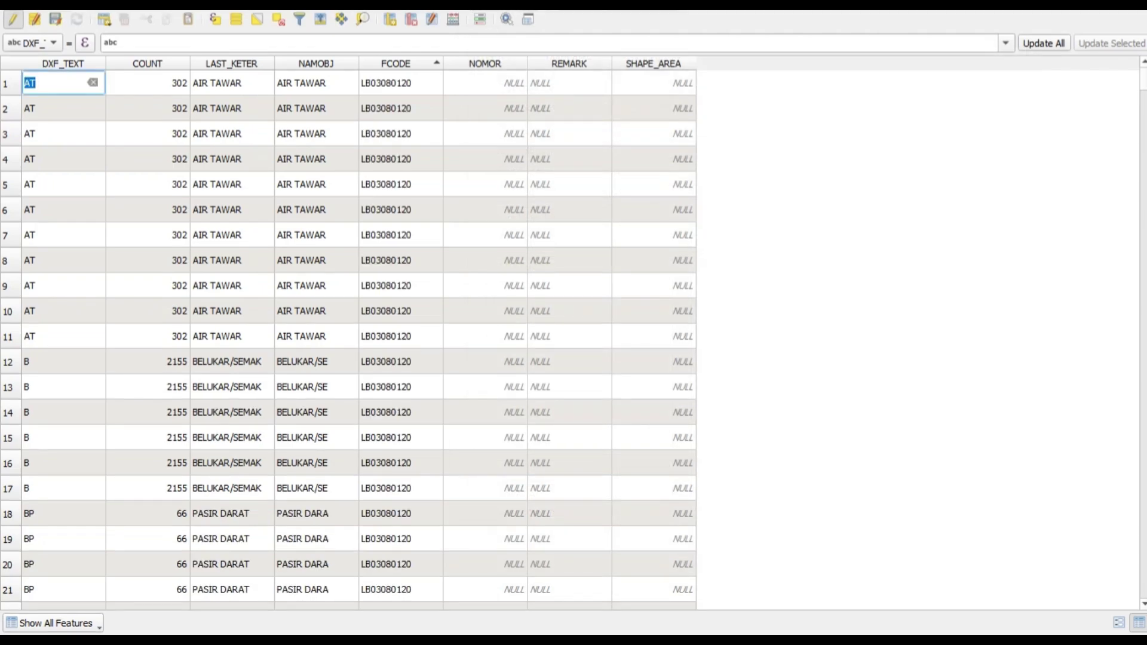
# Step: Check the Kode Unsur entry of PENGGUNAAN_AR in the browser's KUGI catalogue and return to the QGIS attribute table
pyautogui.click(397, 64)
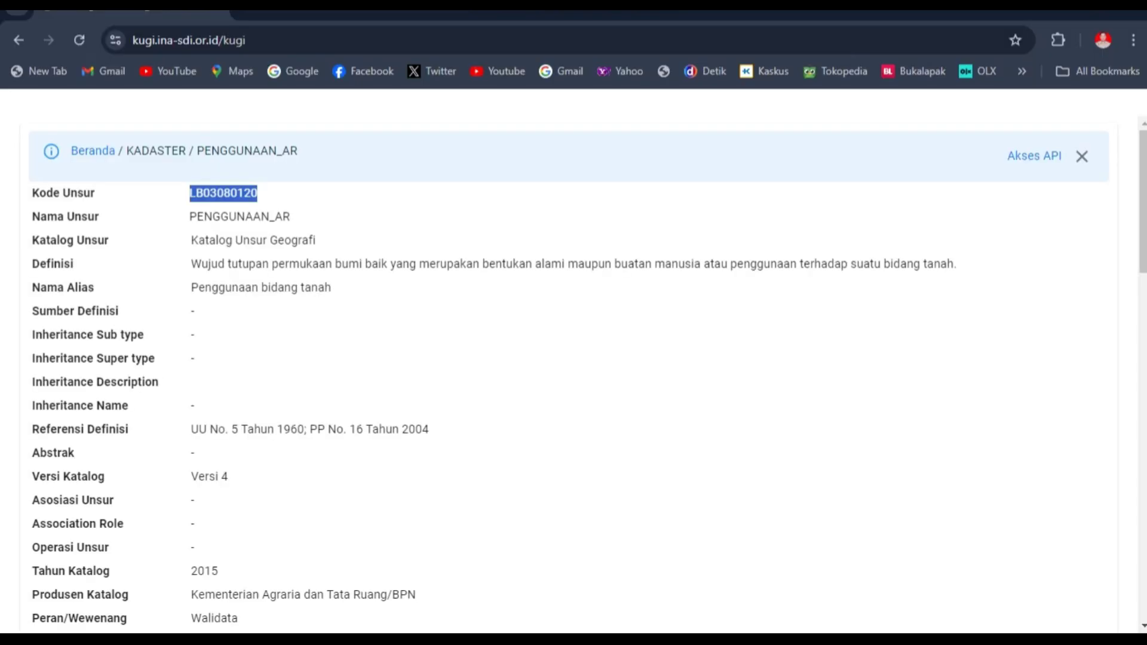
pyautogui.moveTo(31, 193); pyautogui.dragTo(95, 192)
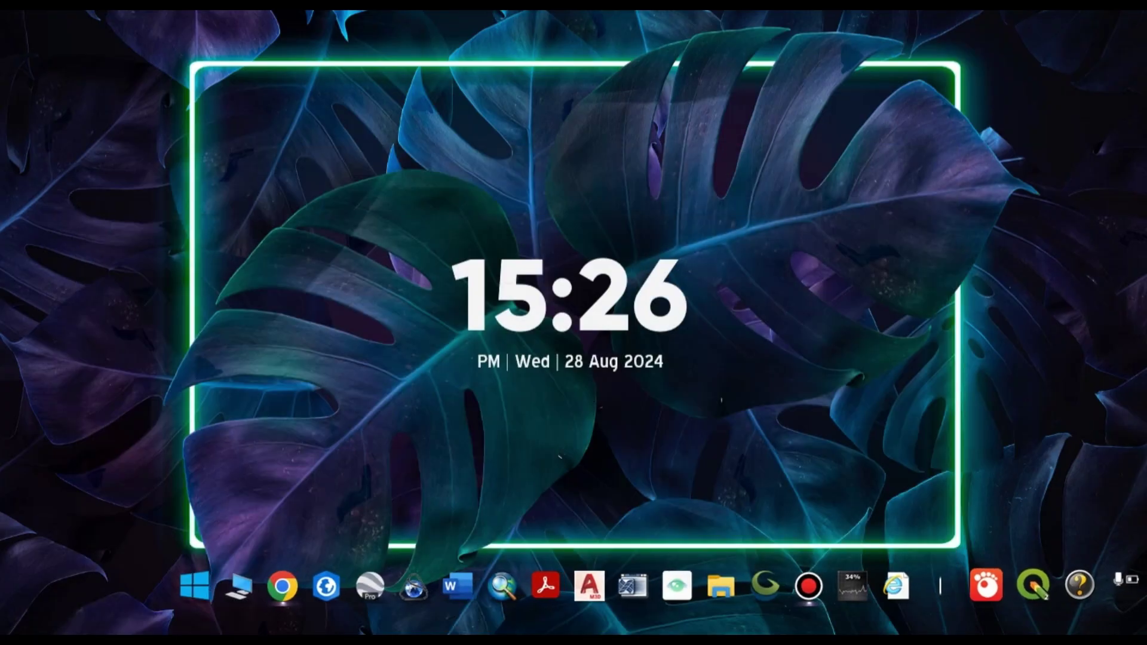
pyautogui.moveTo(1033, 586)
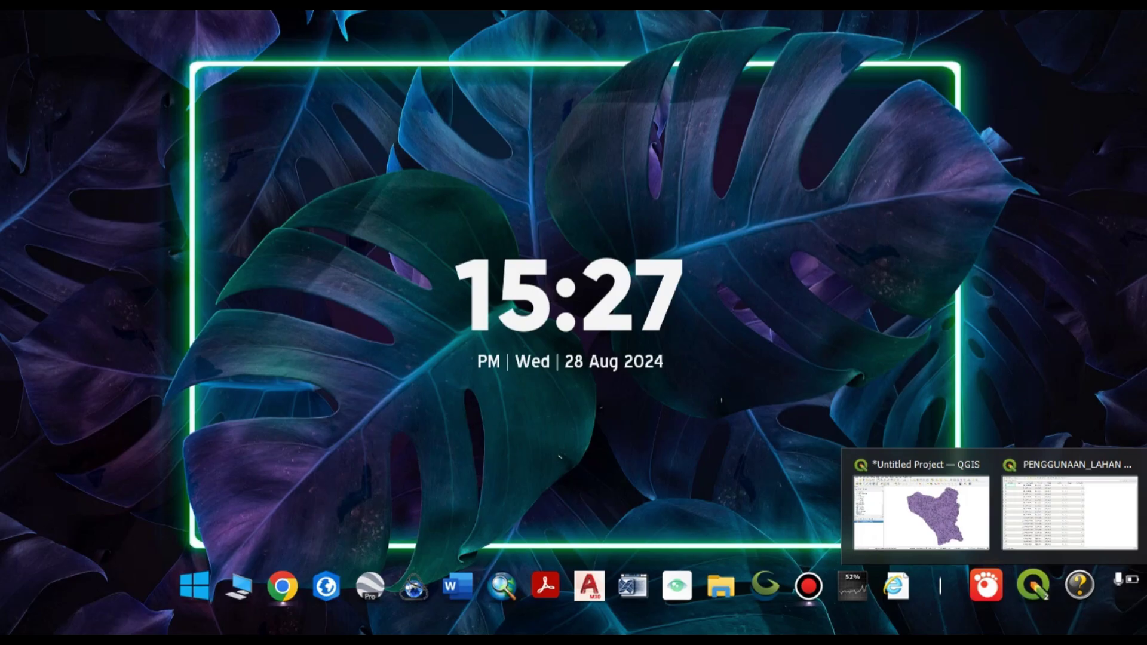
pyautogui.click(1070, 512)
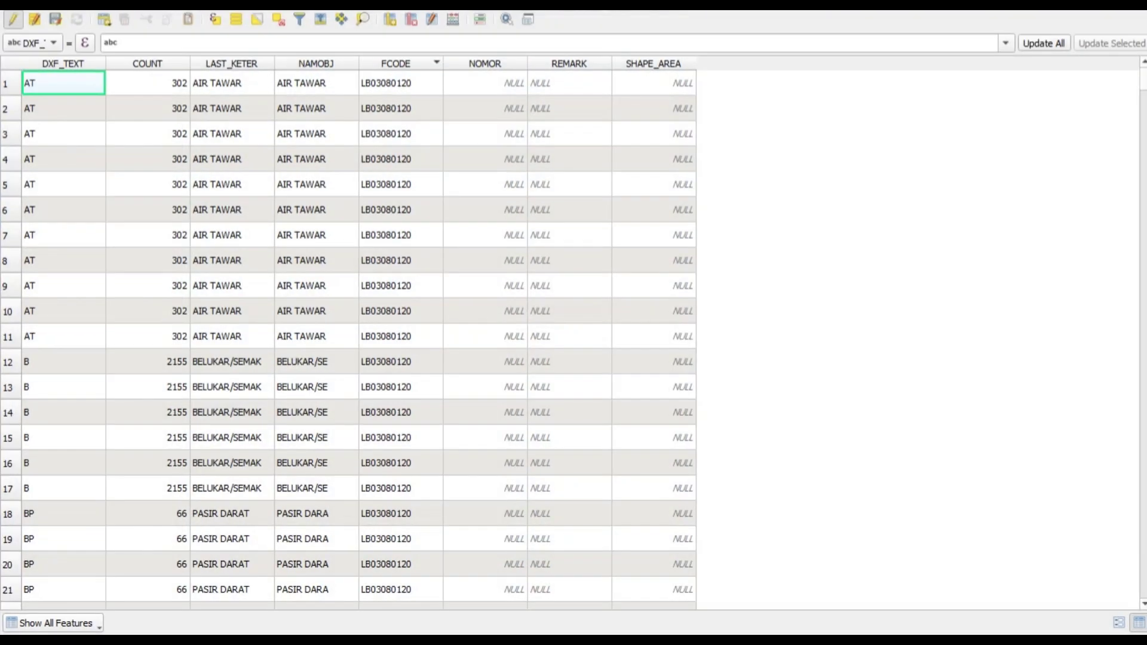
# Step: Sort the attribute table by the NOMOR field in descending order
pyautogui.click(653, 63)
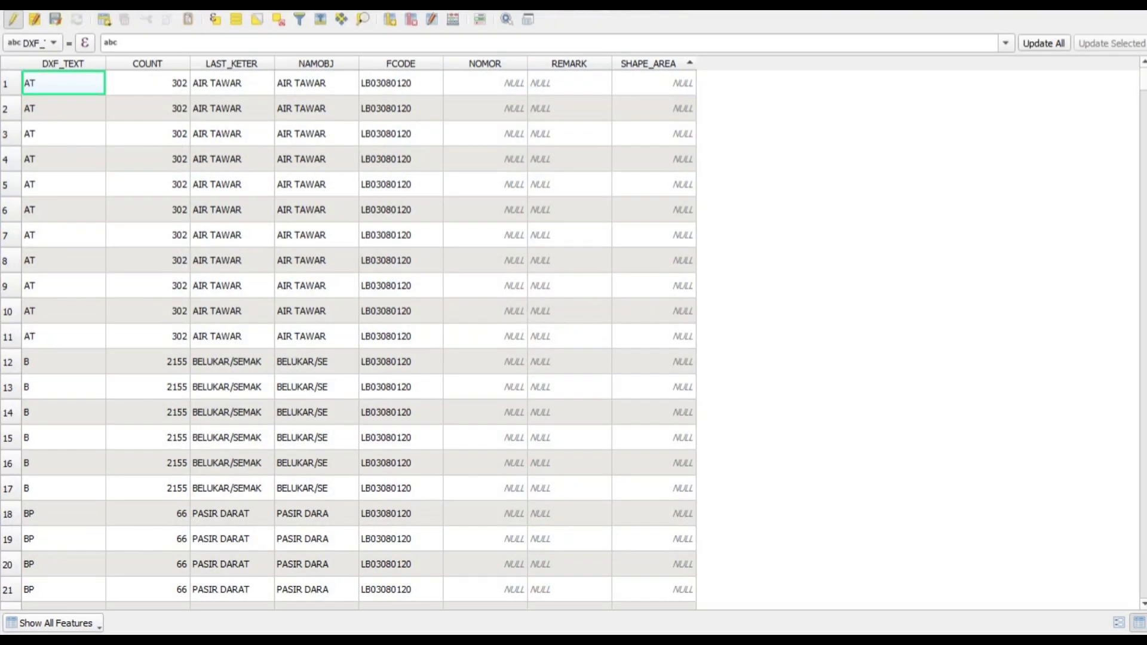
pyautogui.click(496, 64)
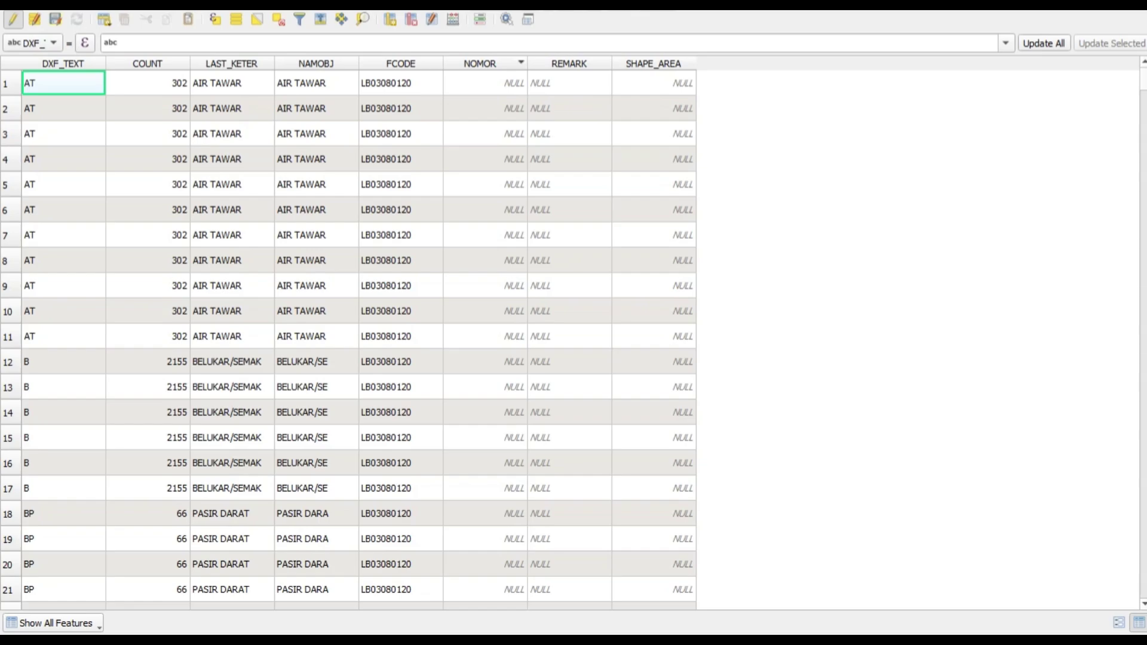
# Step: Sort the table by SHAPE_AREA in descending order and update the existing SHAPE_AREA field with the Field Calculator expression $area
pyautogui.click(668, 63)
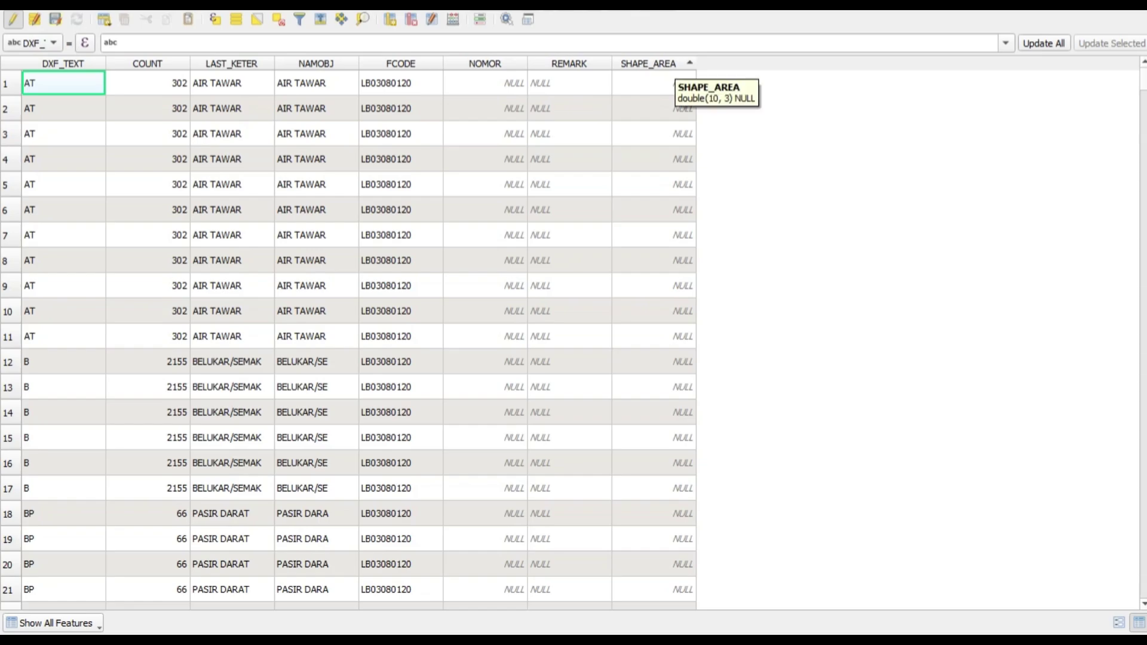
pyautogui.click(669, 63)
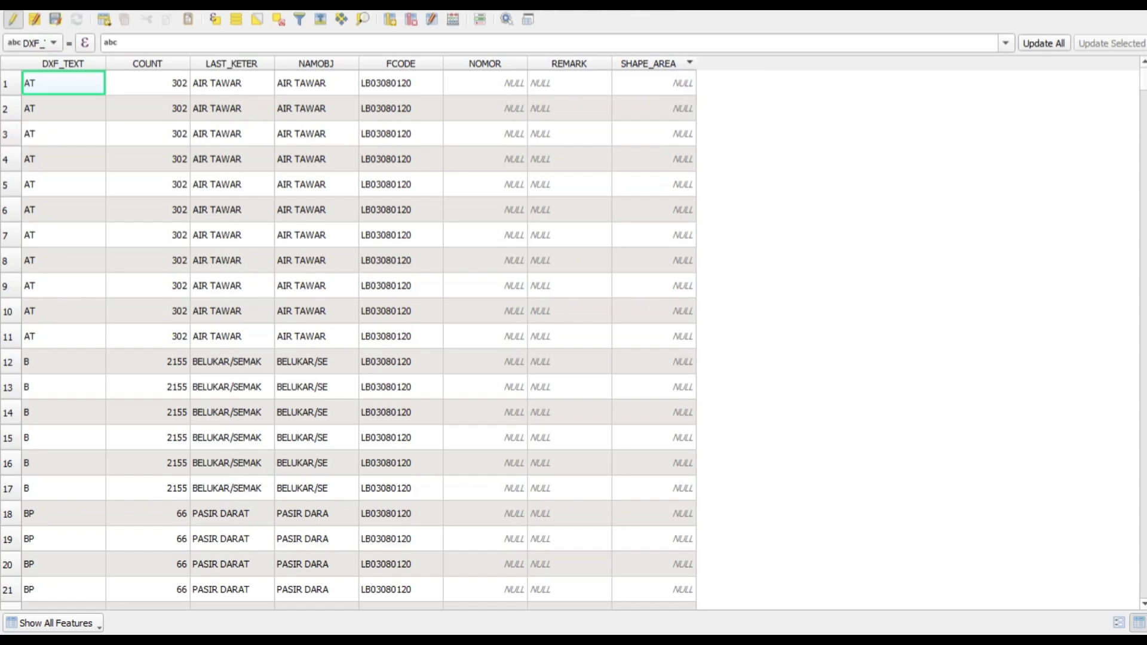
pyautogui.click(453, 20)
pyautogui.click(737, 98)
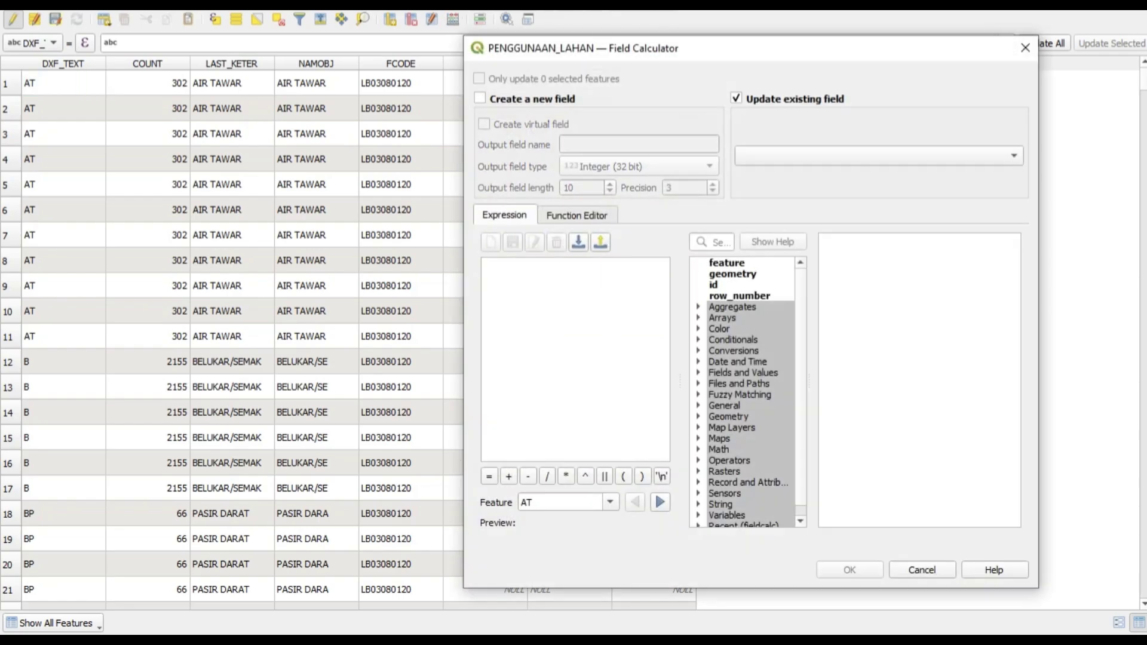
pyautogui.click(878, 156)
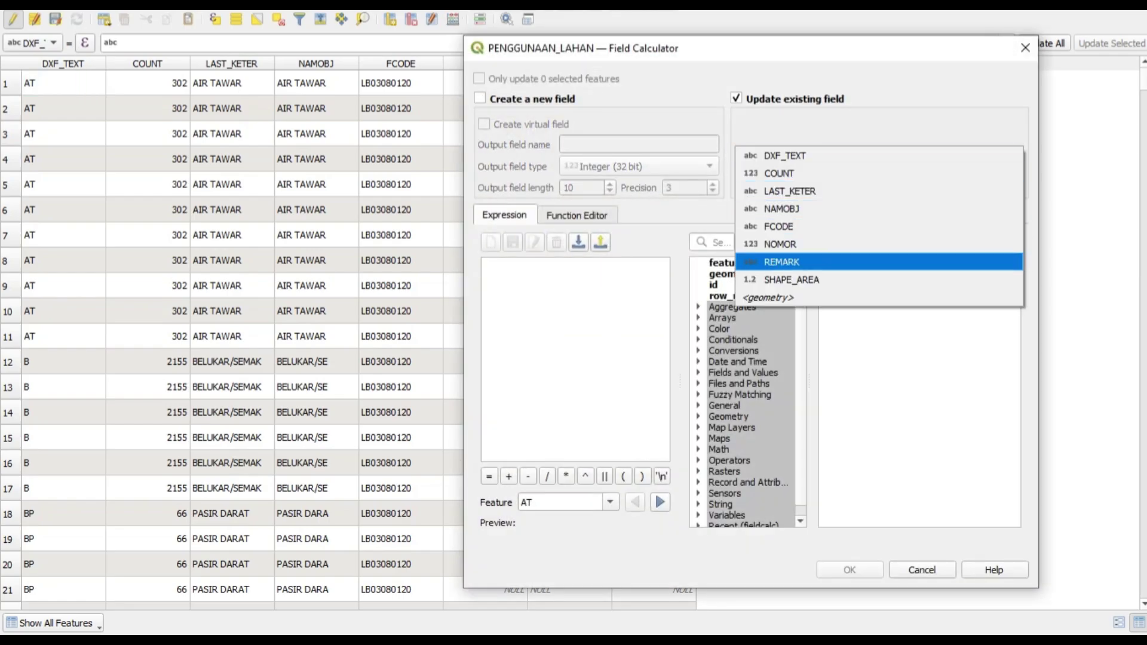
pyautogui.click(791, 280)
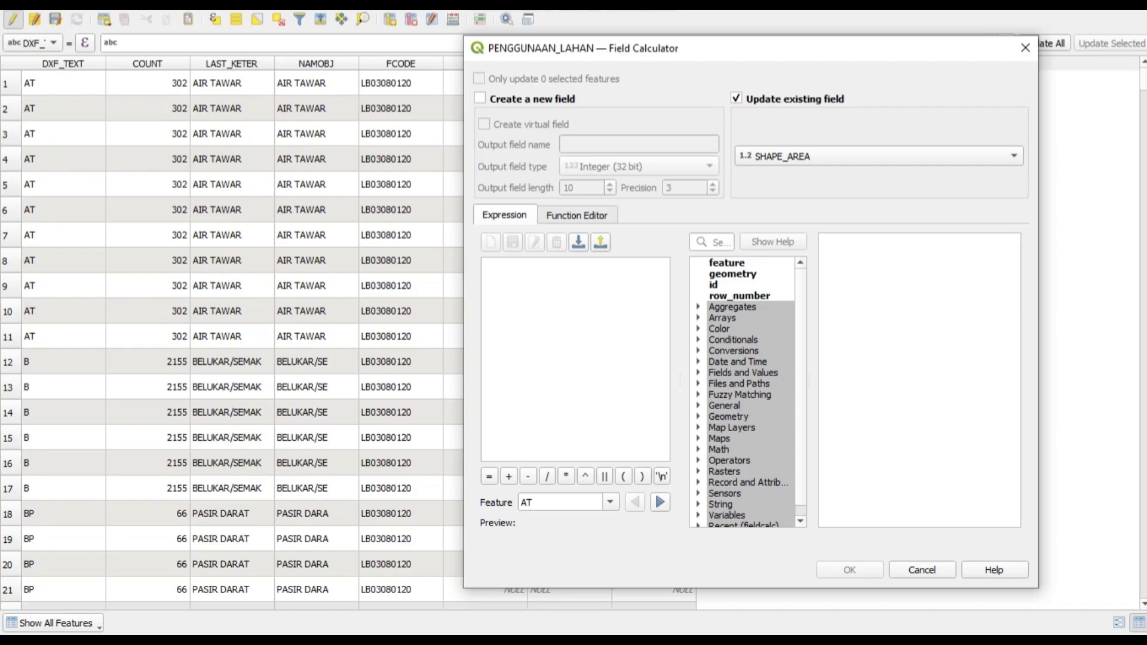
pyautogui.scroll(-1, 744, 388)
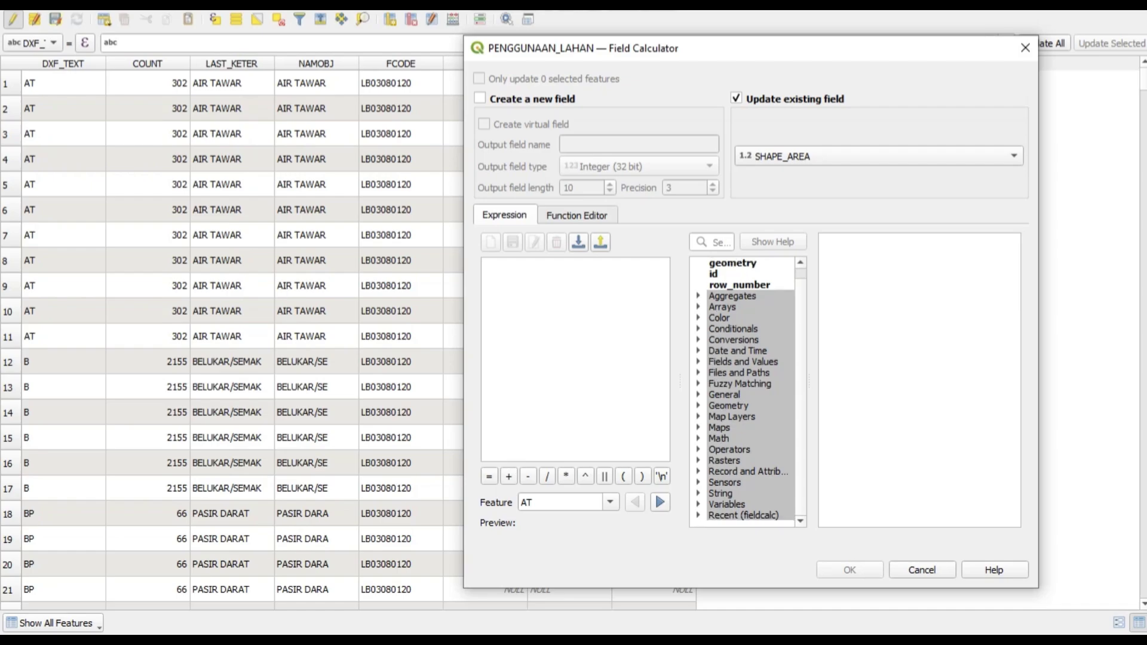
pyautogui.click(698, 406)
pyautogui.scroll(-1, 744, 392)
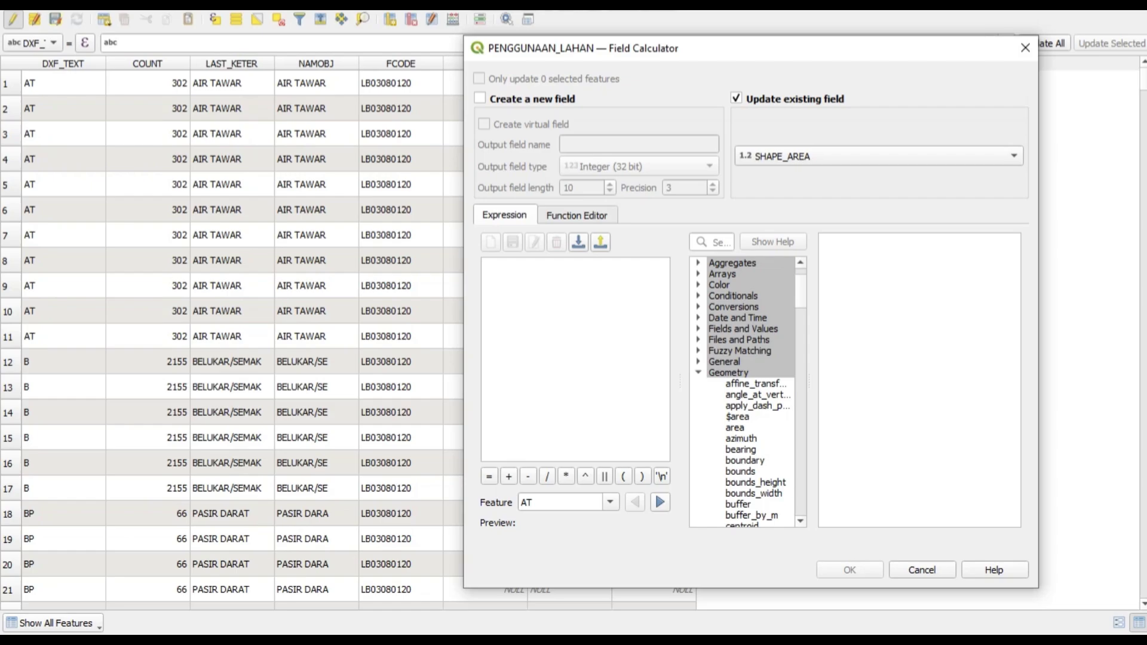
pyautogui.doubleClick(738, 417)
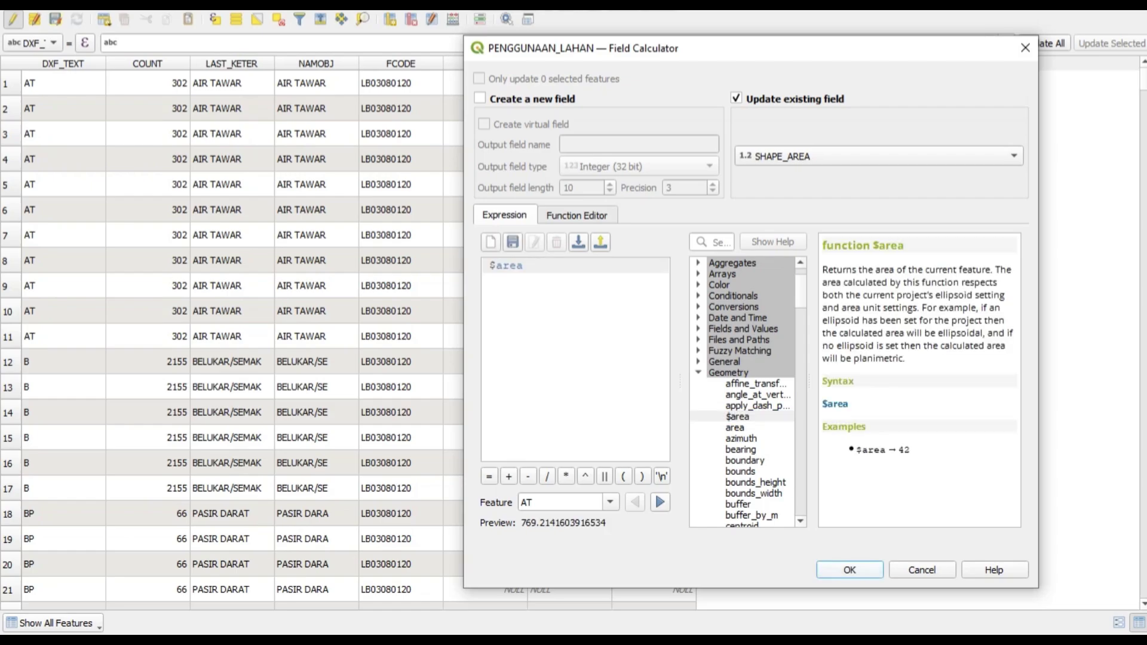
pyautogui.click(850, 570)
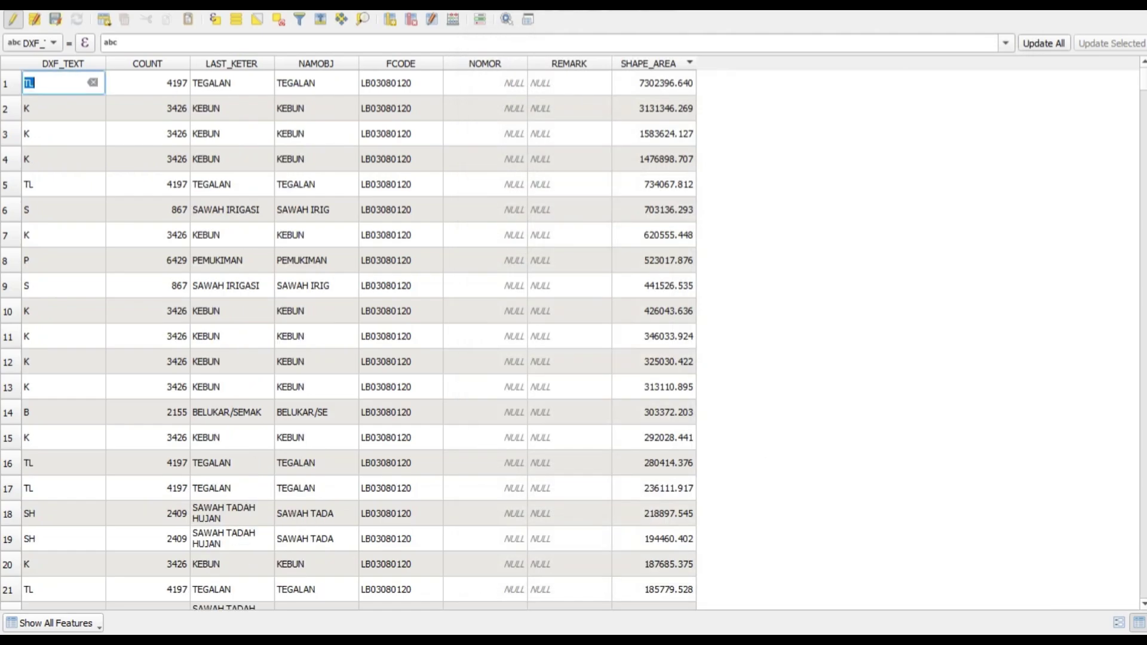
# Step: Delete the DXF_TEXT, COUNT and LAST_KETER fields from the attribute table and return to the map window
pyautogui.scroll(-5, 359, 340)
pyautogui.scroll(5, 358, 340)
pyautogui.click(653, 63)
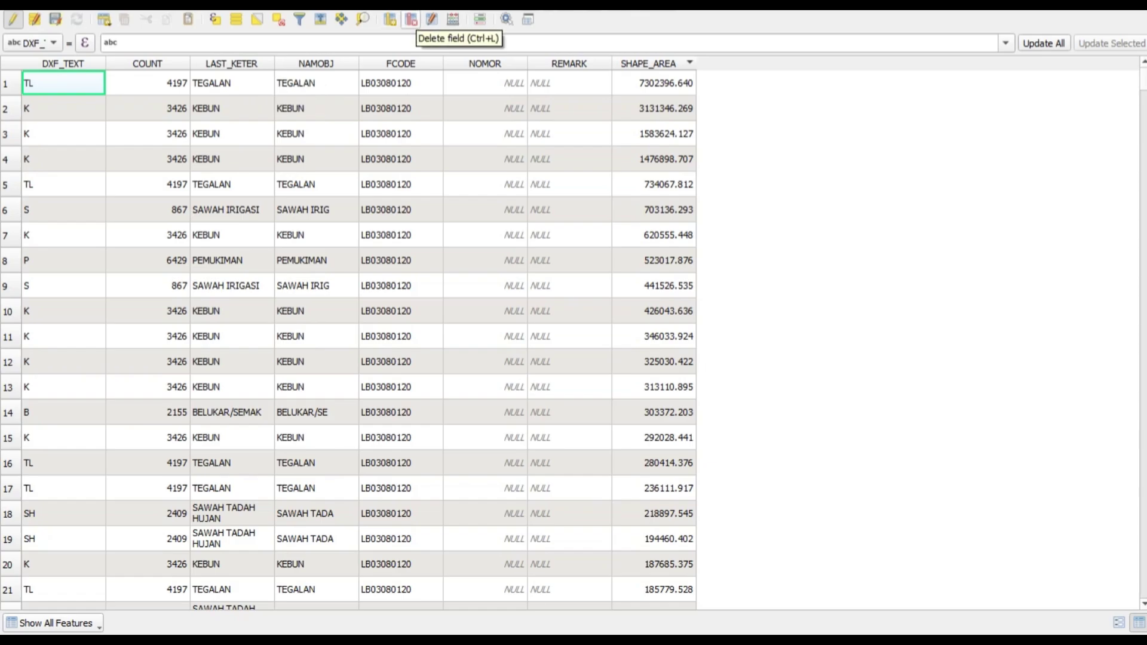
pyautogui.click(411, 19)
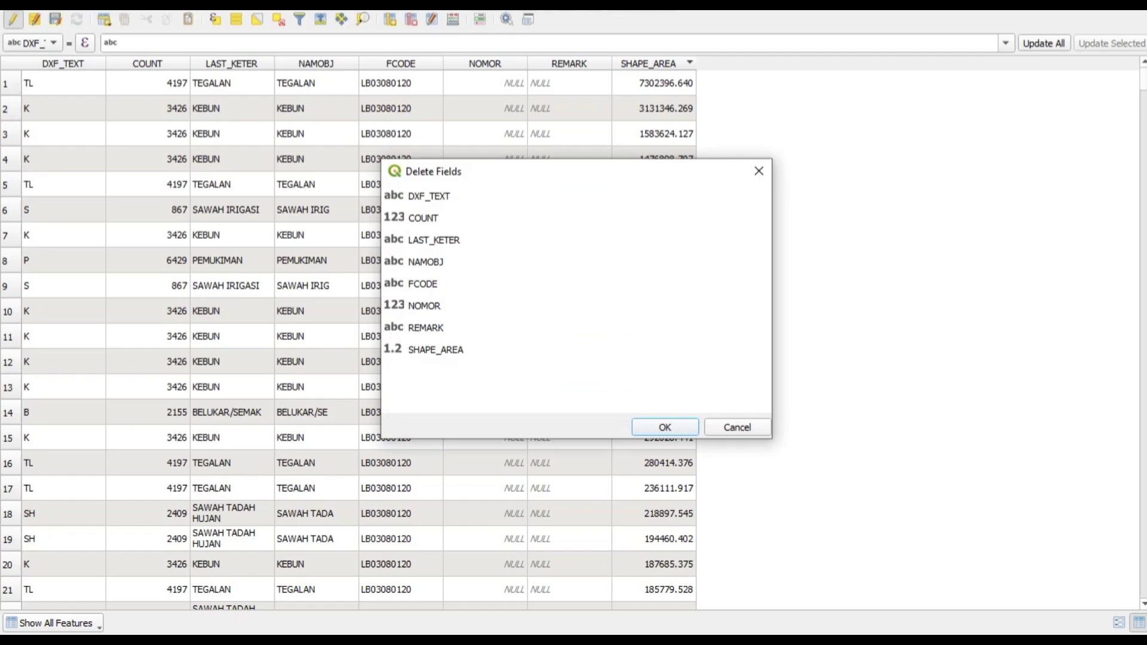
pyautogui.click(428, 196)
pyautogui.click(423, 218)
pyautogui.click(434, 241)
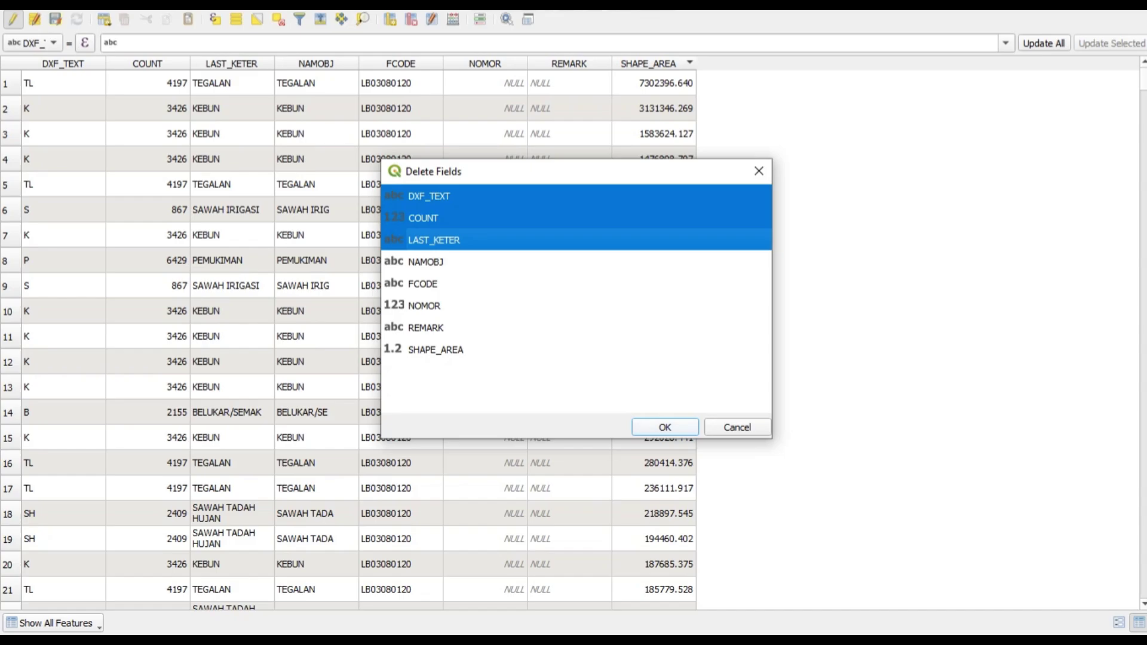
pyautogui.click(665, 427)
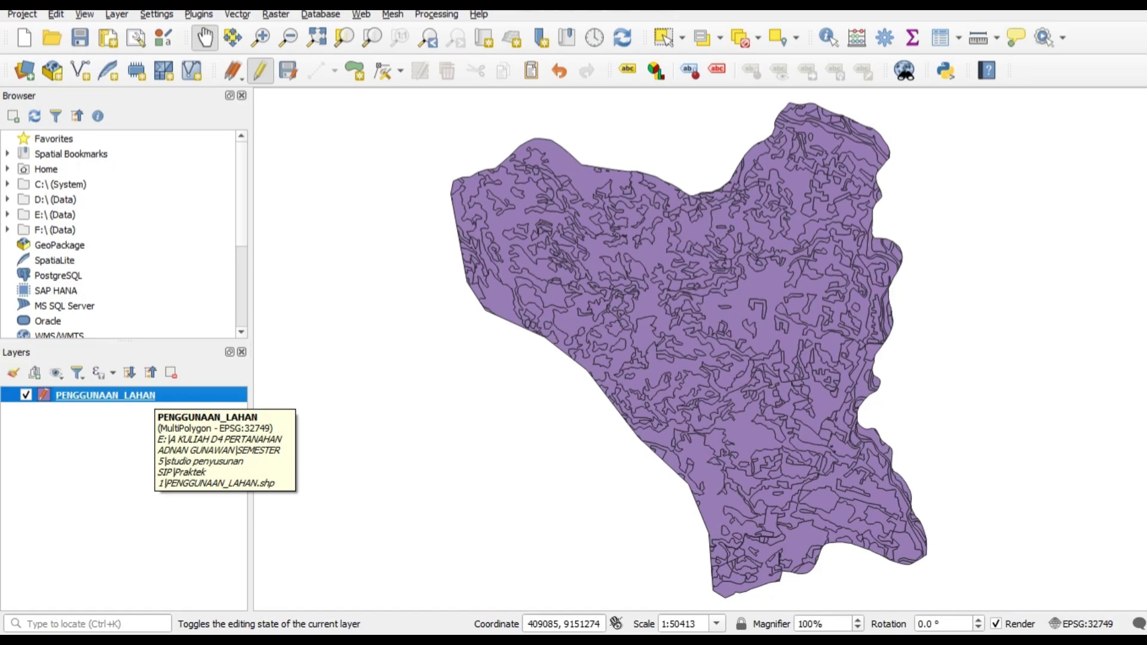
# Step: Start exporting the PENGGUNAAN_LAHAN features to a new file and browse to the studio penyusunan SIP folder under SEMESTER 5 on drive E
pyautogui.rightClick(153, 395)
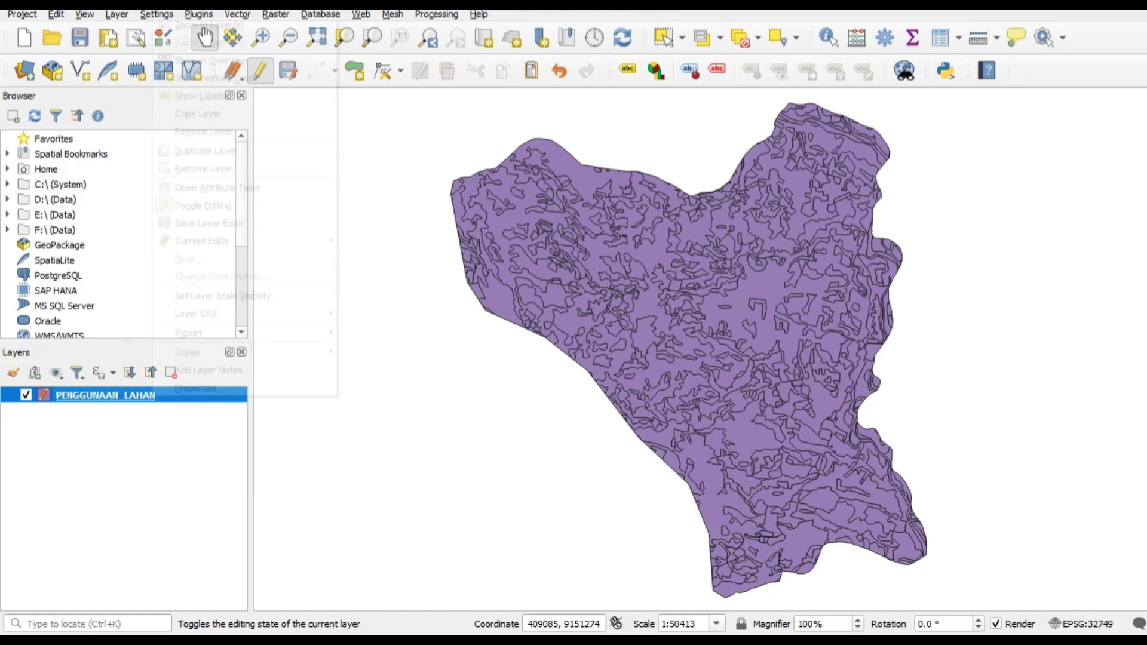
pyautogui.moveTo(192, 333)
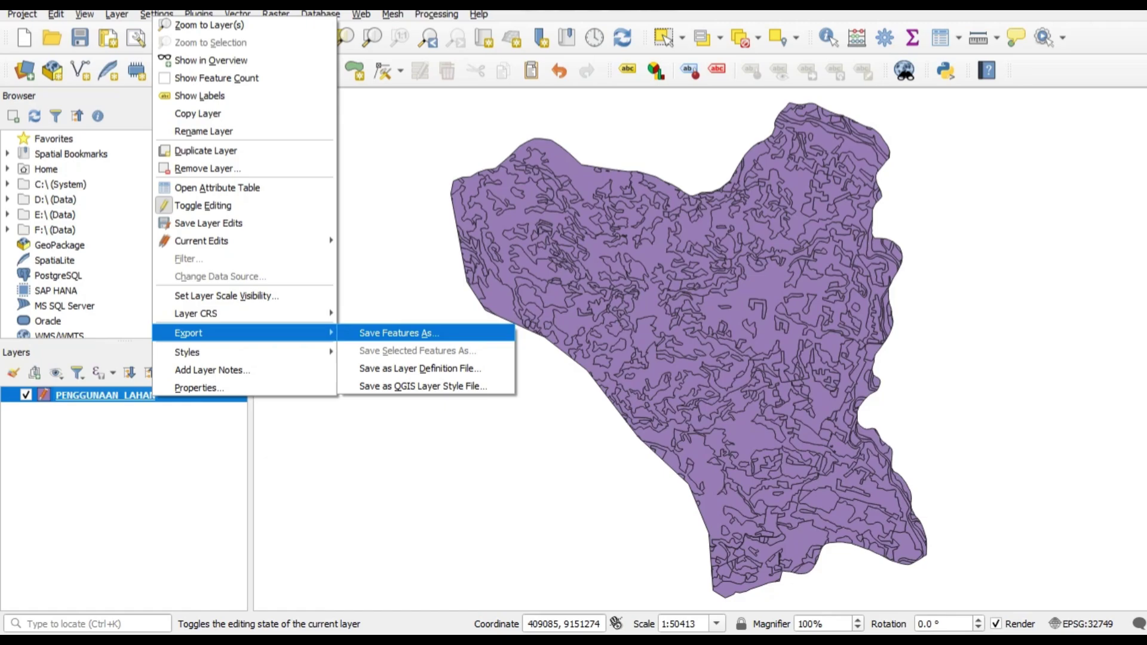
pyautogui.click(399, 333)
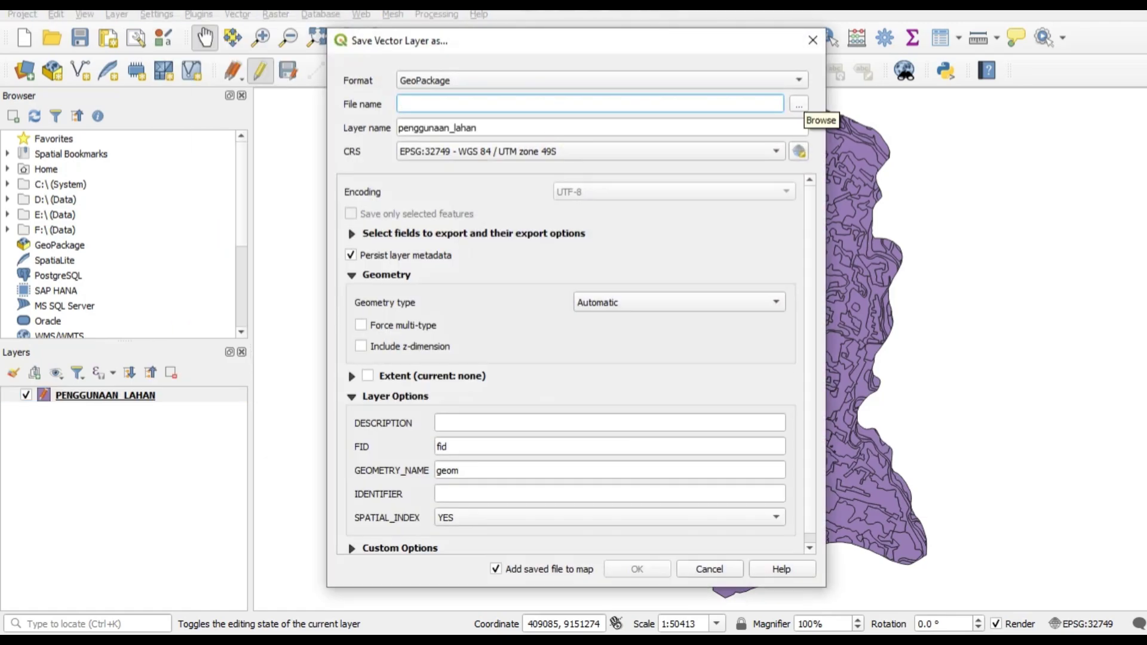
pyautogui.click(799, 104)
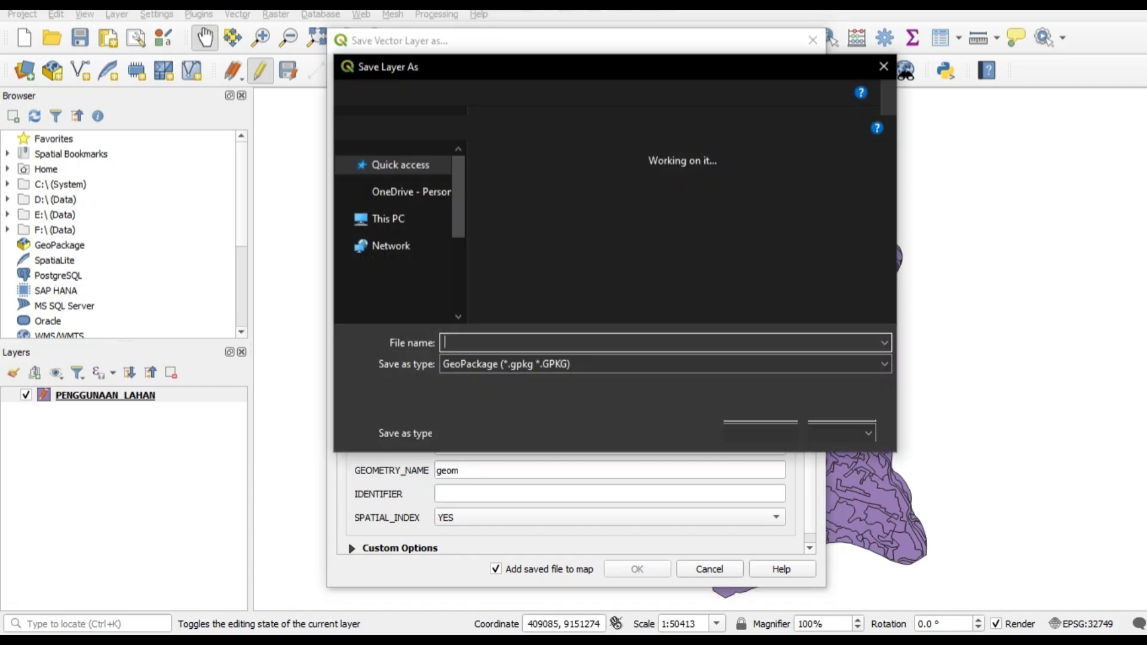
pyautogui.scroll(-3, 397, 239)
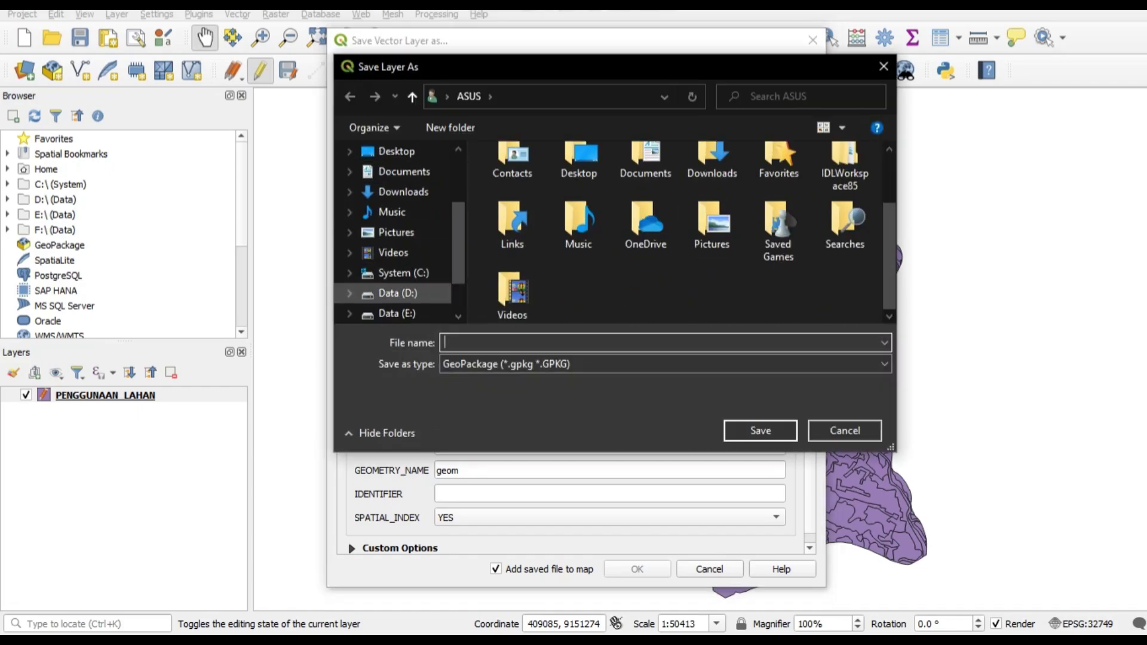
pyautogui.click(397, 313)
pyautogui.doubleClick(622, 211)
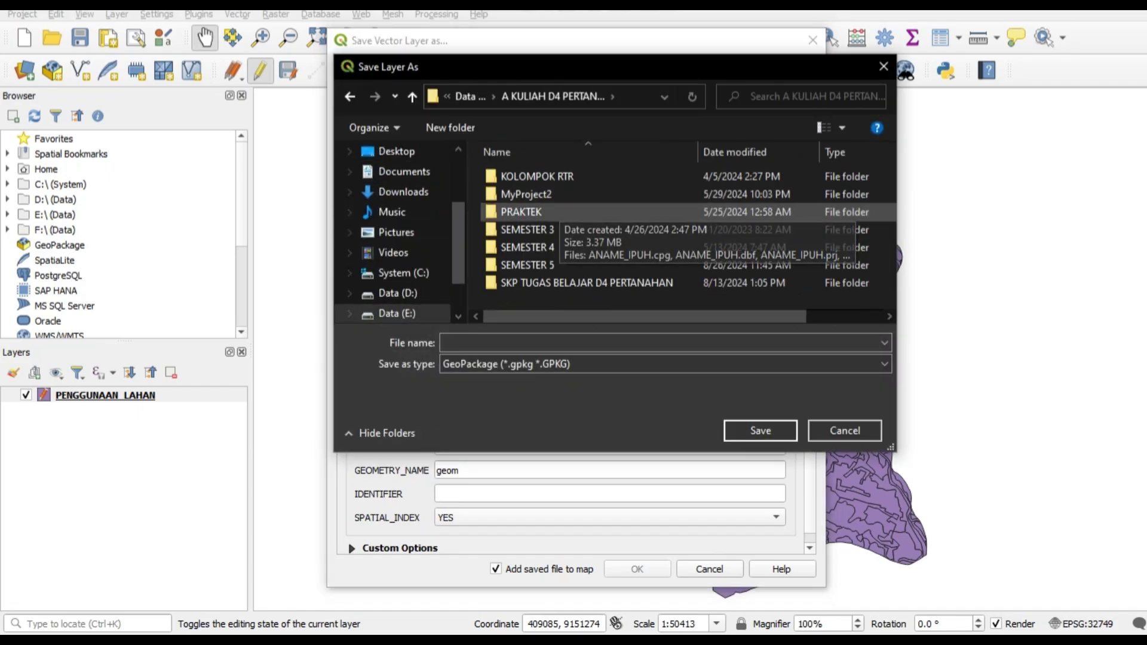
pyautogui.doubleClick(561, 263)
pyautogui.doubleClick(560, 212)
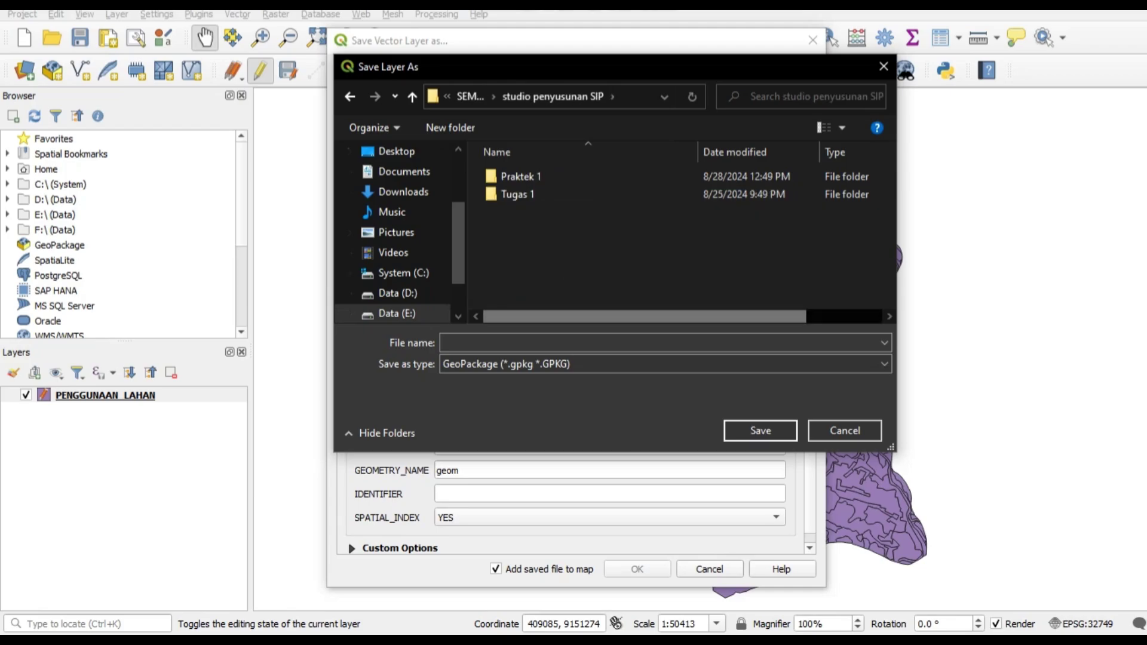
# Step: Name the output file REVISI and export the layer as a GeoPackage
pyautogui.click(560, 343)
pyautogui.write('REVISI')
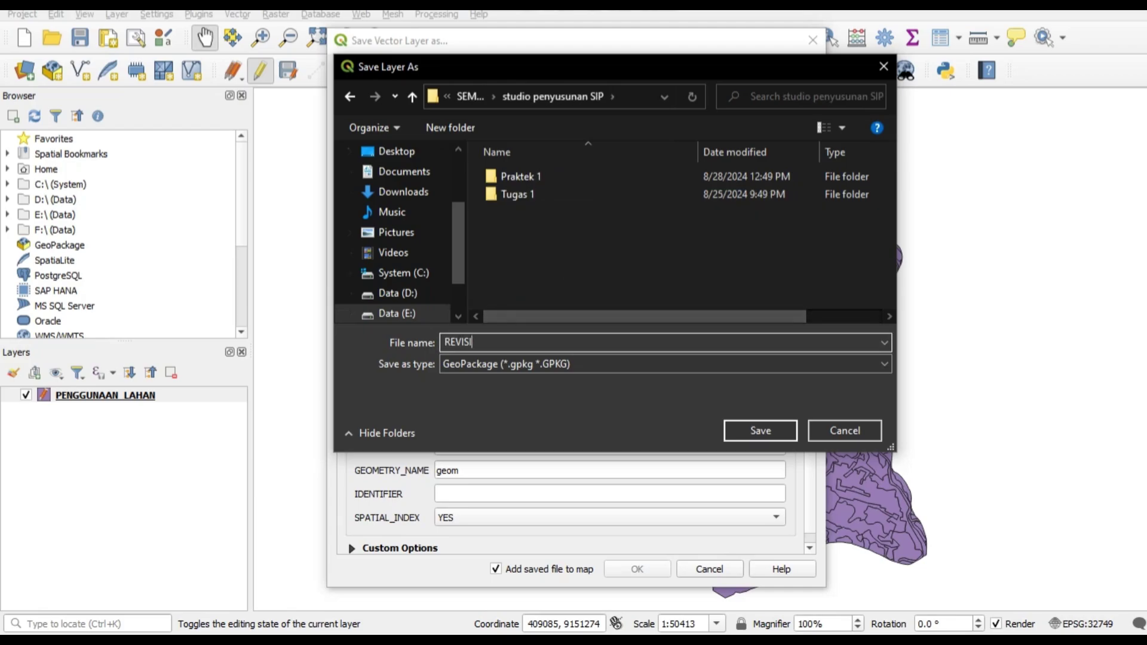
pyautogui.press('Return')
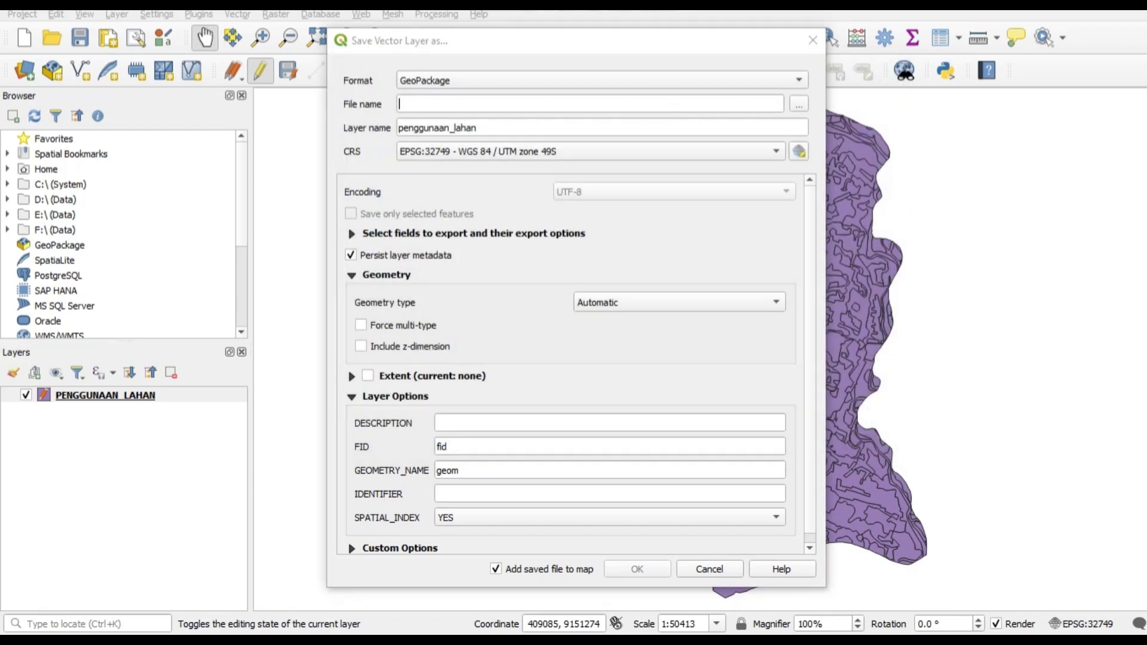
pyautogui.press('Return')
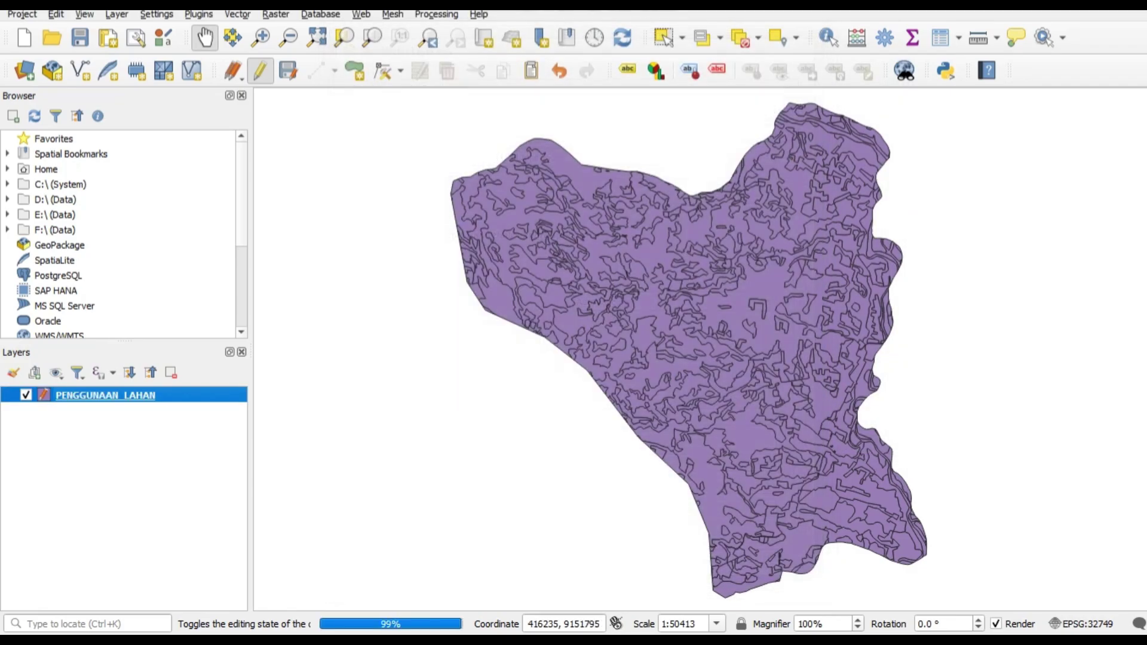
# Step: Stop editing the original PENGGUNAAN_LAHAN layer, save its changes and remove it from the project
pyautogui.click(89, 410)
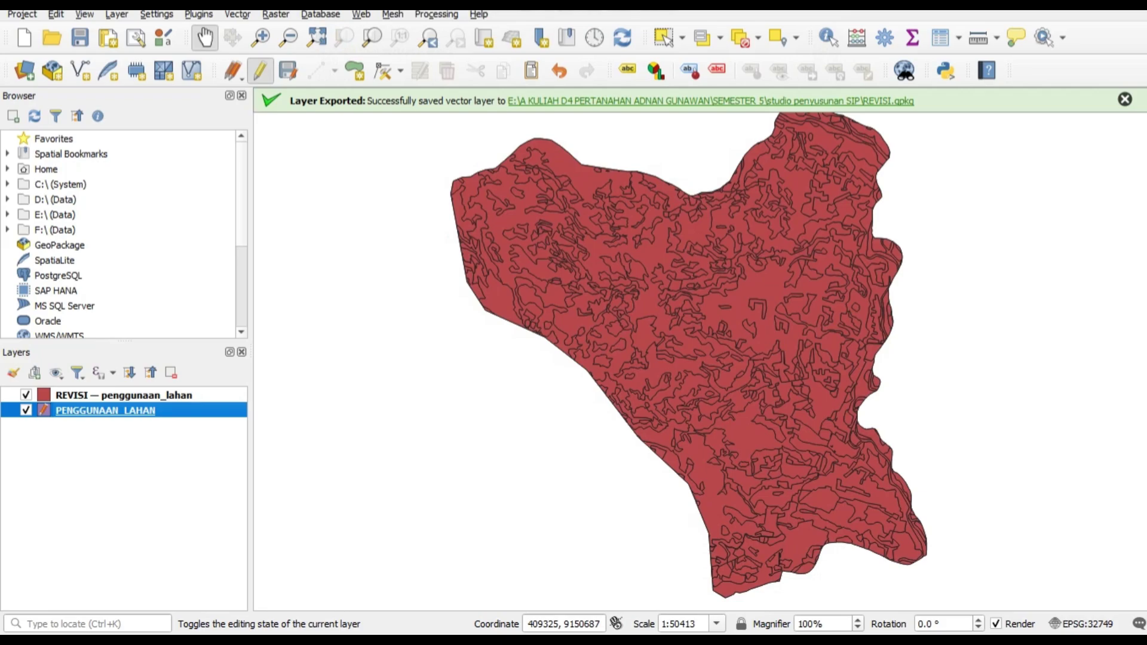
pyautogui.rightClick(89, 411)
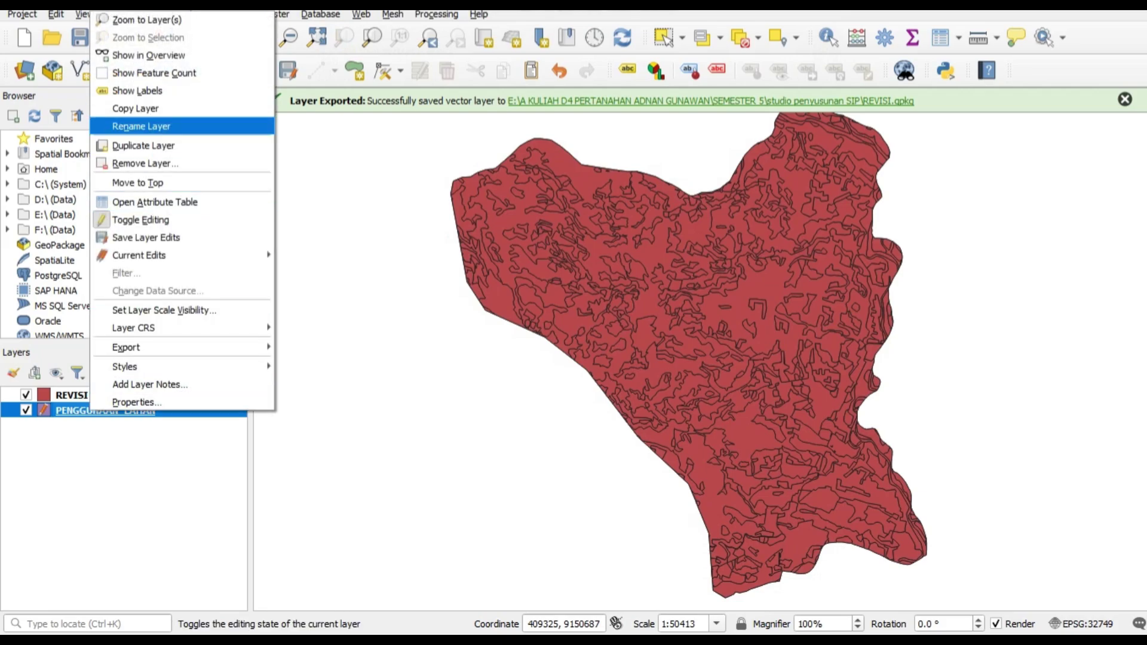
pyautogui.click(141, 220)
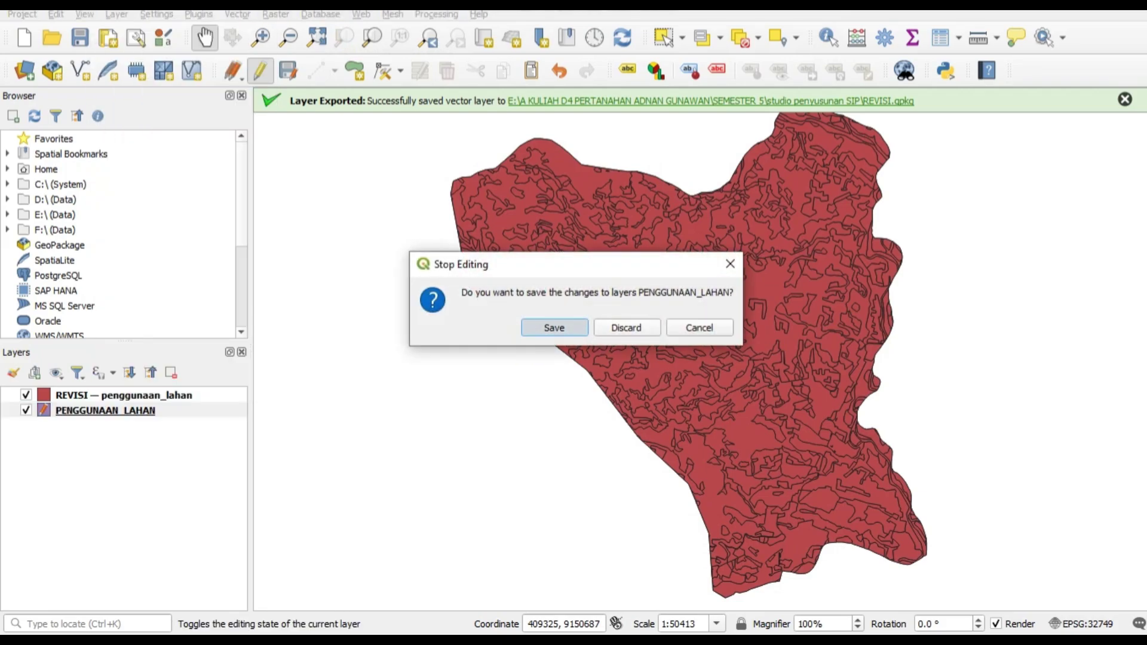
pyautogui.click(554, 327)
pyautogui.click(539, 337)
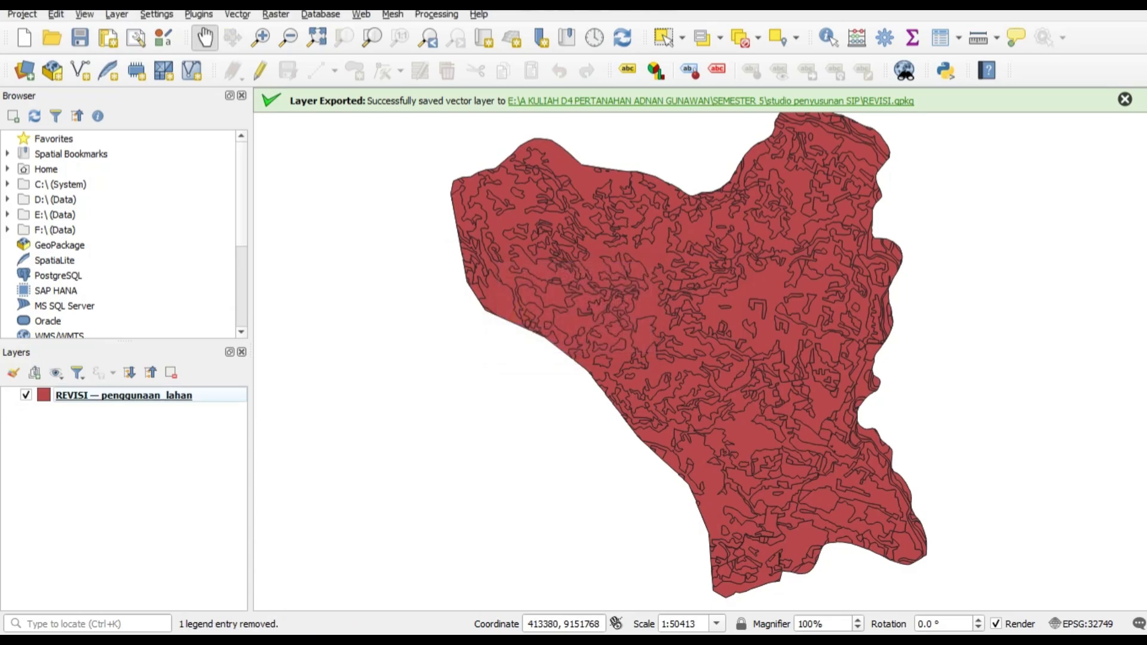
# Step: Review the attribute table of the REVISI — penggunaan_lahan layer, sorting it by NOMOR in ascending order, and close the table
pyautogui.click(177, 395)
pyautogui.rightClick(177, 395)
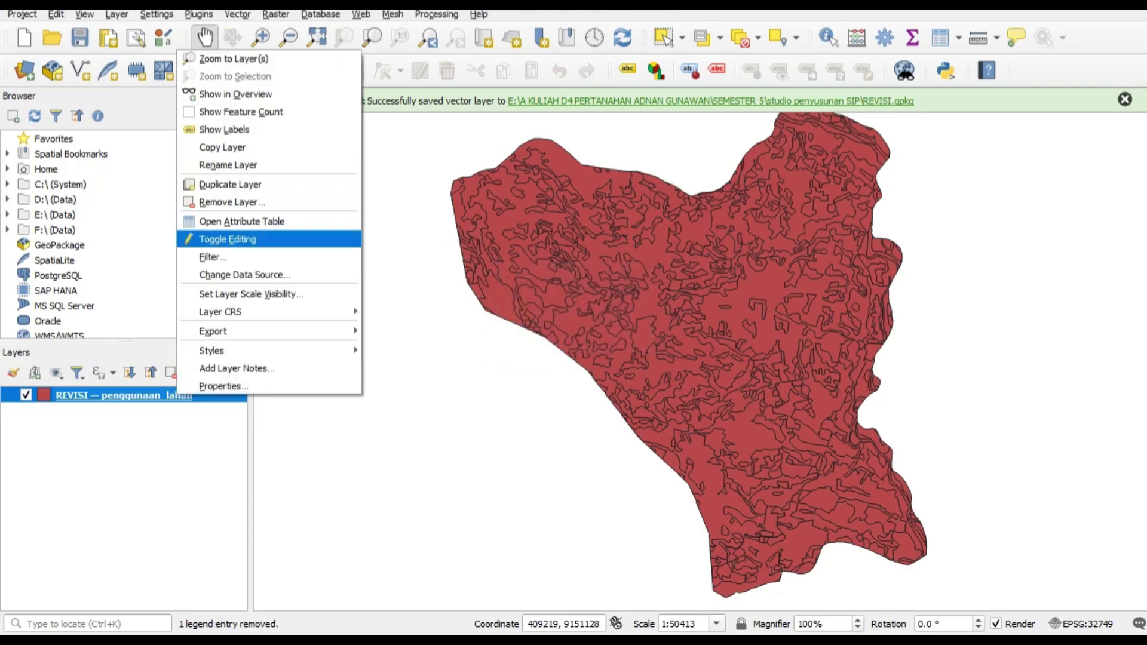
pyautogui.click(233, 221)
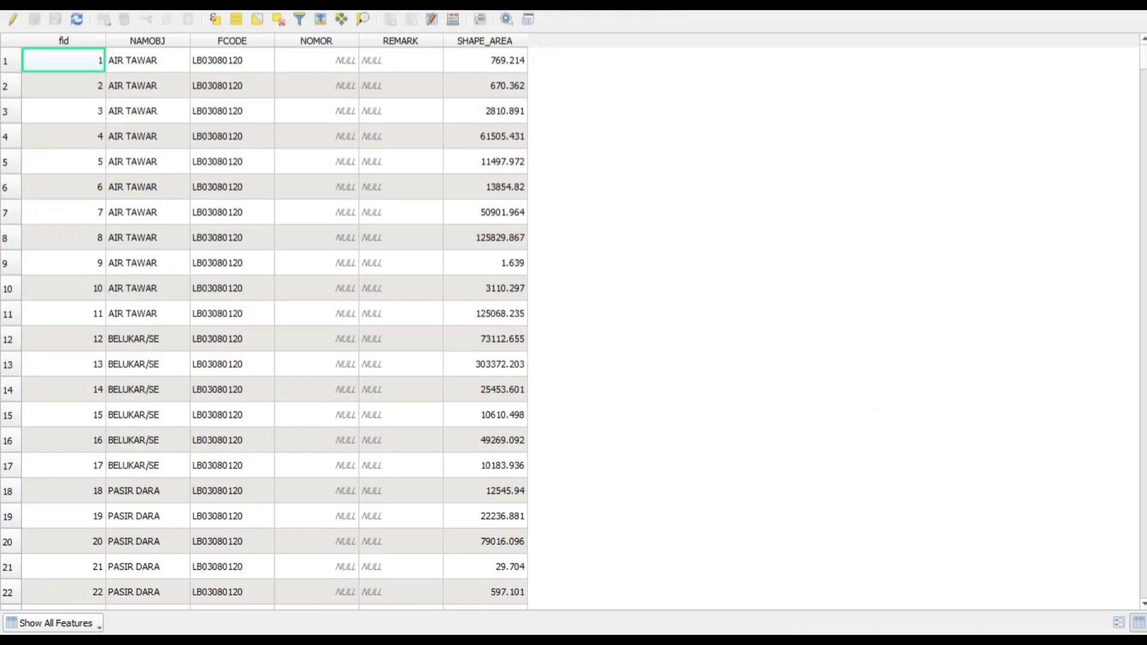
pyautogui.click(232, 60)
pyautogui.click(400, 60)
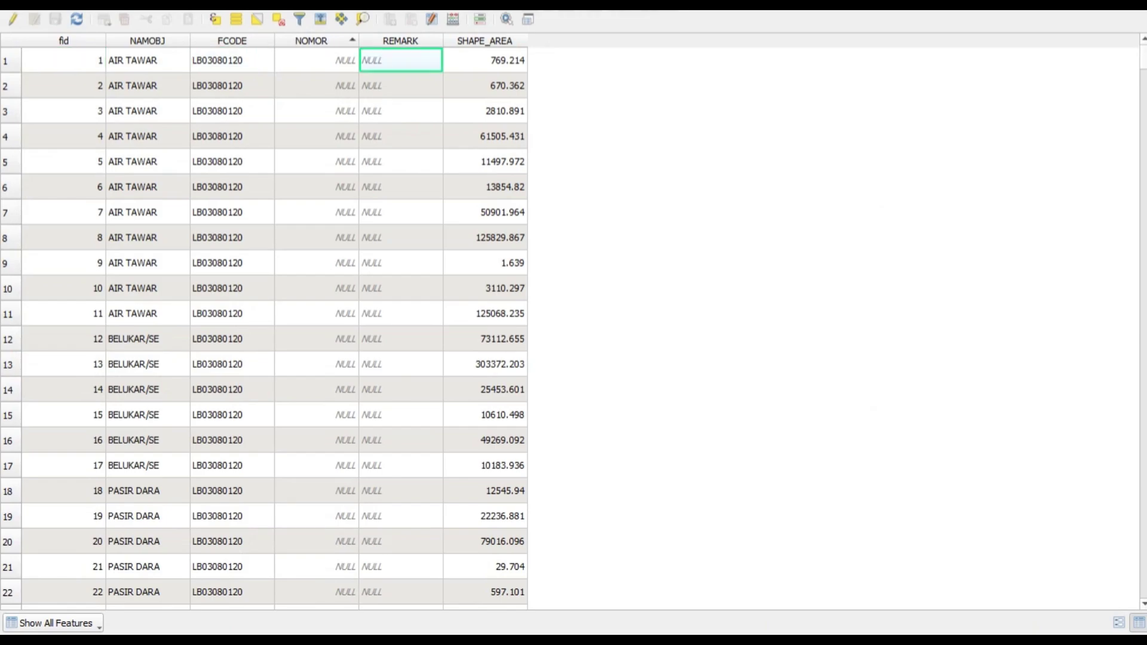
pyautogui.click(316, 59)
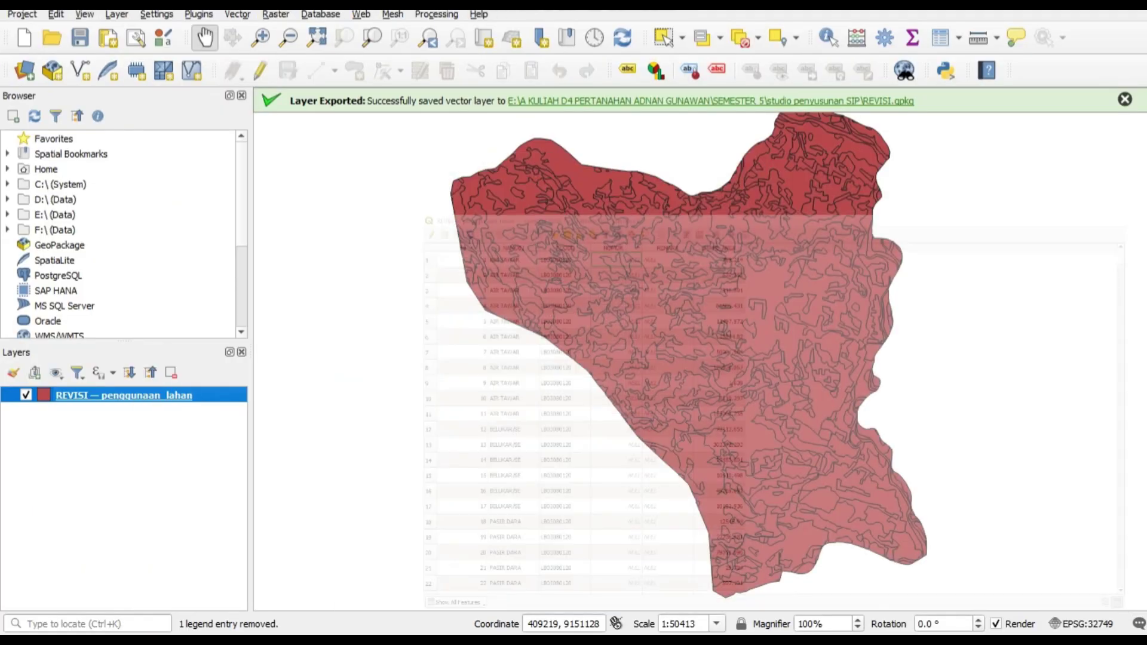
pyautogui.moveTo(797, 339); pyautogui.dragTo(759, 337)
pyautogui.scroll(-1, 788, 329)
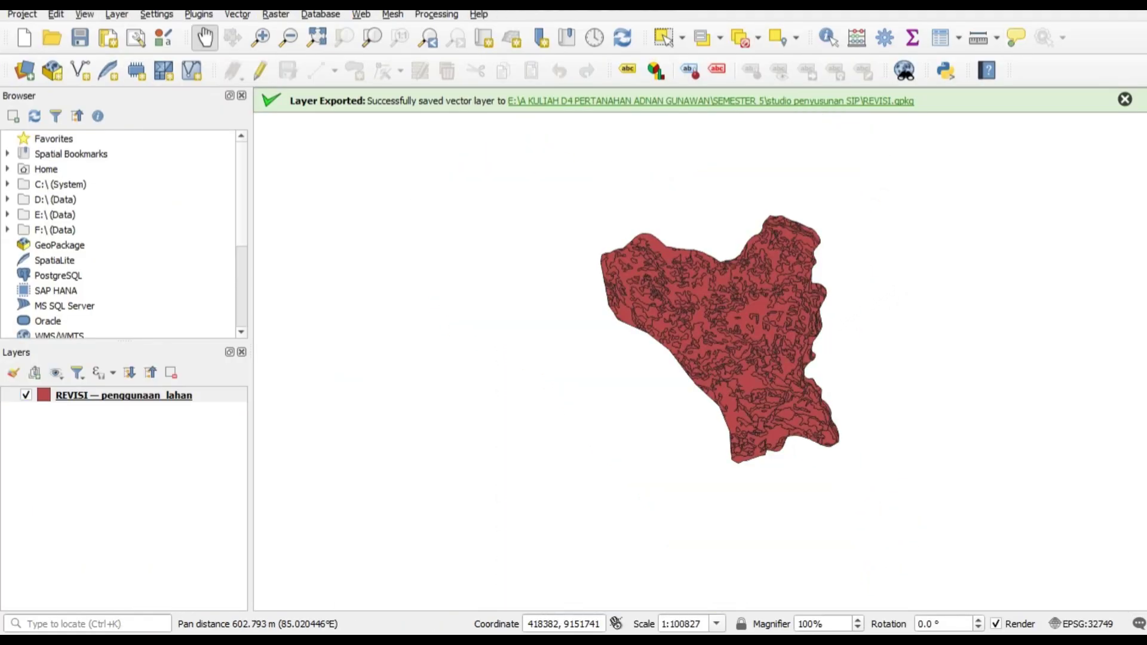
pyautogui.scroll(1, 801, 333)
pyautogui.scroll(2, 806, 367)
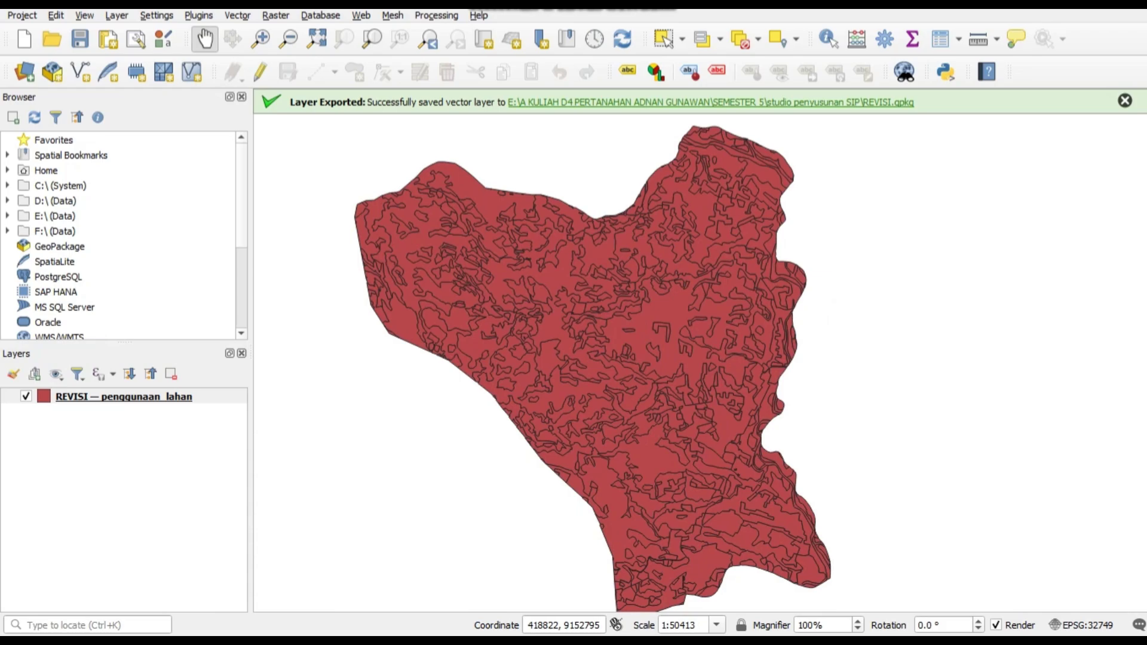
pyautogui.moveTo(592, 382); pyautogui.dragTo(613, 368)
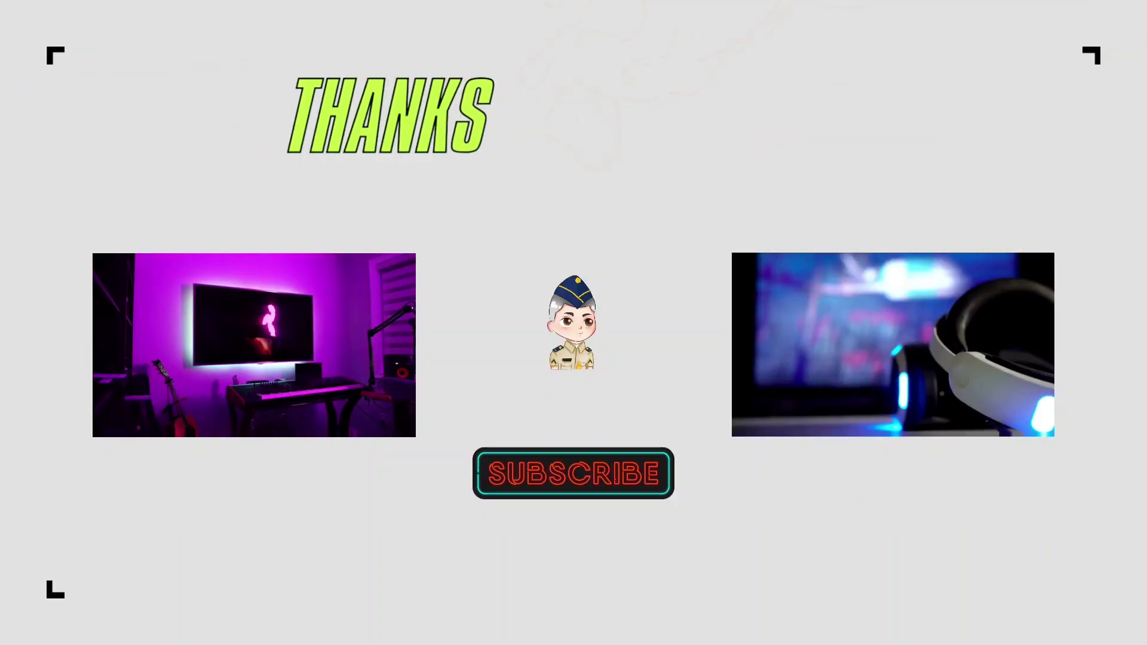